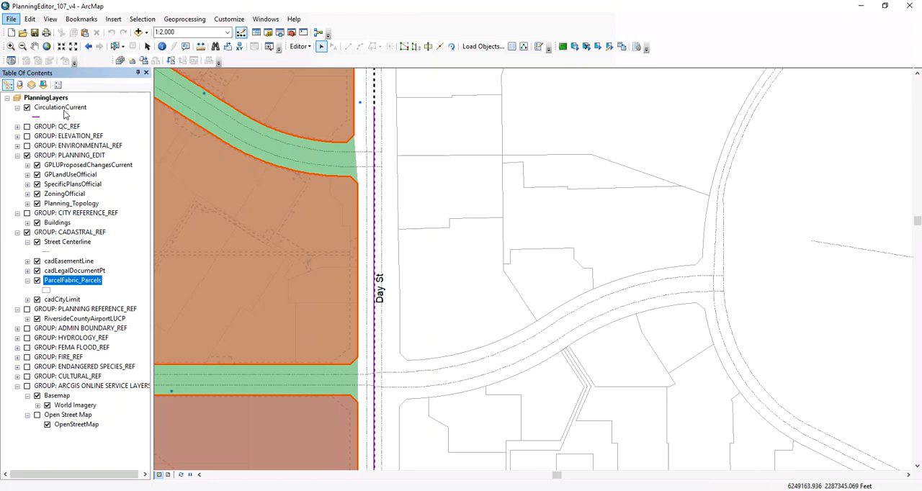
# Step: Examine the GROUP: PLANNING_EDIT layers and the data sources of the map's layers
pyautogui.click(28, 165)
pyautogui.click(27, 166)
pyautogui.click(27, 174)
pyautogui.click(27, 174)
pyautogui.click(49, 197)
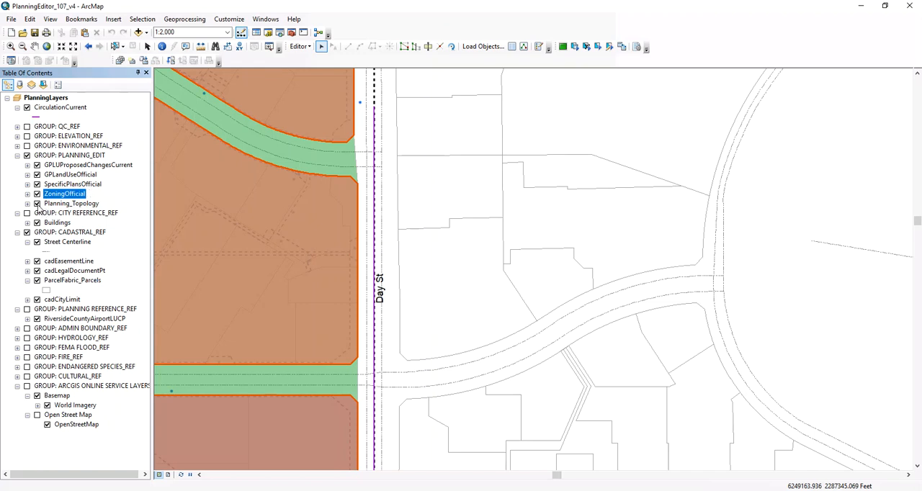
pyautogui.keyDown('ctrl'); pyautogui.click(65, 205); pyautogui.keyUp('ctrl')
pyautogui.click(66, 206)
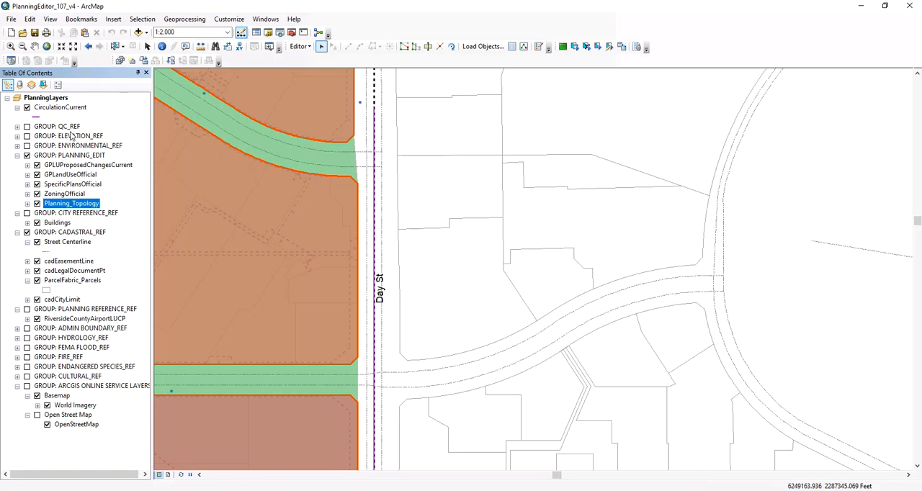
pyautogui.click(63, 167)
pyautogui.click(20, 85)
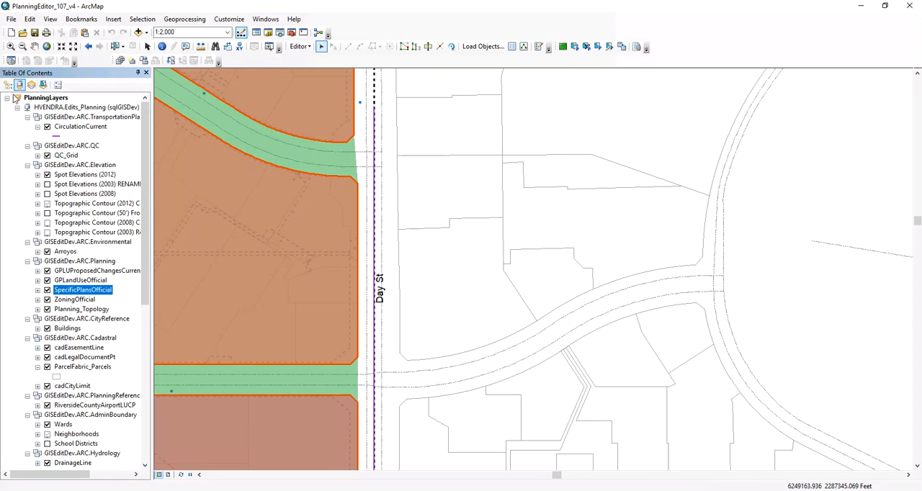
pyautogui.click(8, 85)
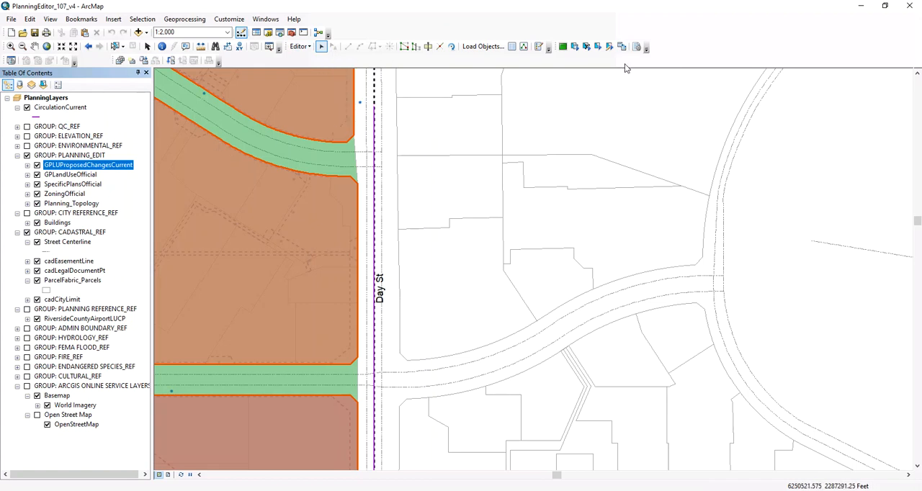
# Step: Begin a GPLandUseOfficial polygon with the C - Commercial template, snapping vertices along the north edge of the parcels east of Day St
pyautogui.click(539, 48)
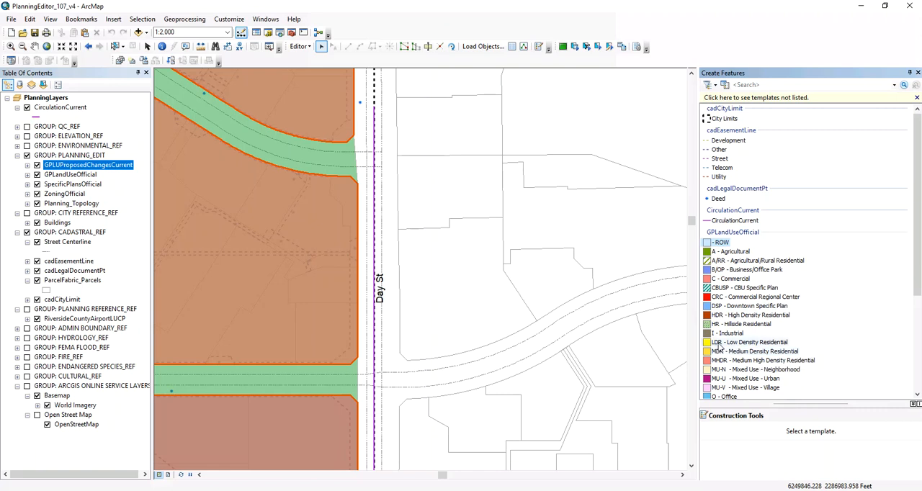
pyautogui.click(716, 279)
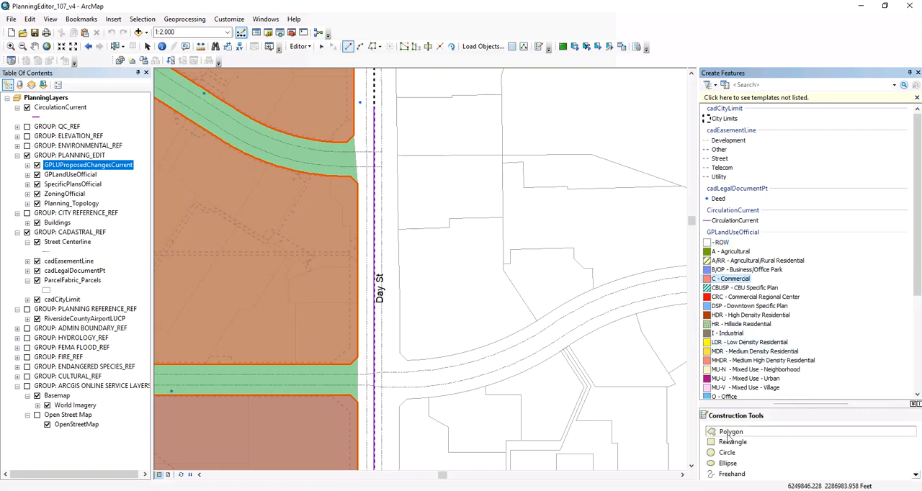
pyautogui.click(396, 98)
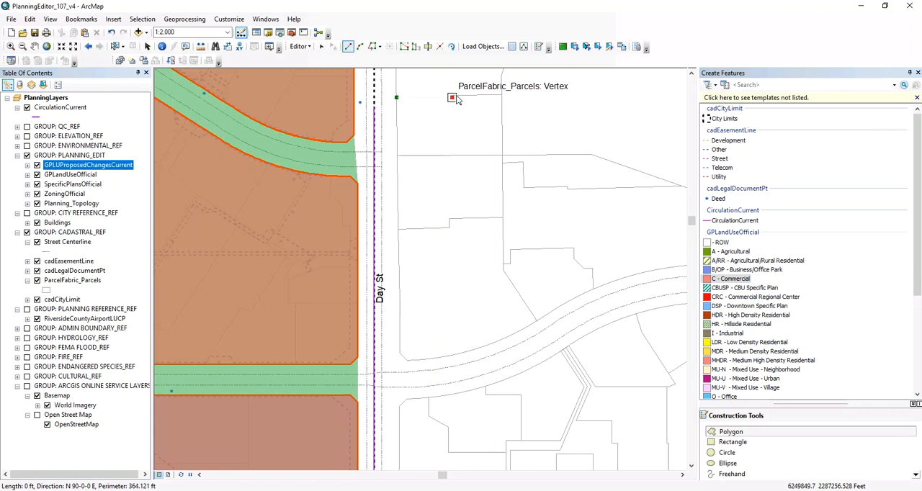
pyautogui.click(452, 97)
pyautogui.scroll(-3, 451, 93)
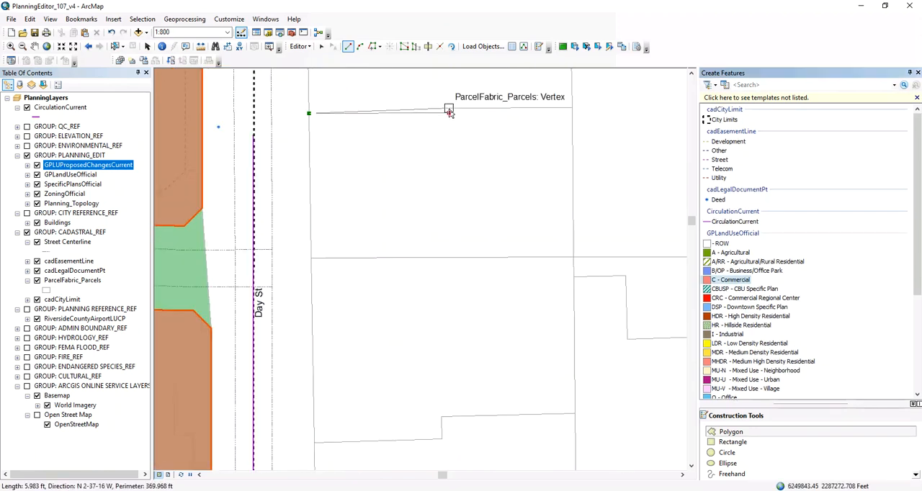
pyautogui.click(448, 110)
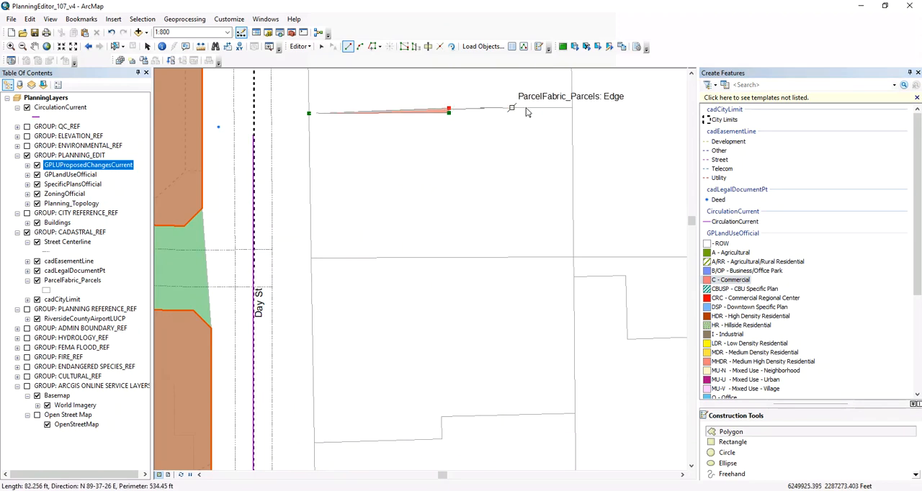
pyautogui.click(572, 107)
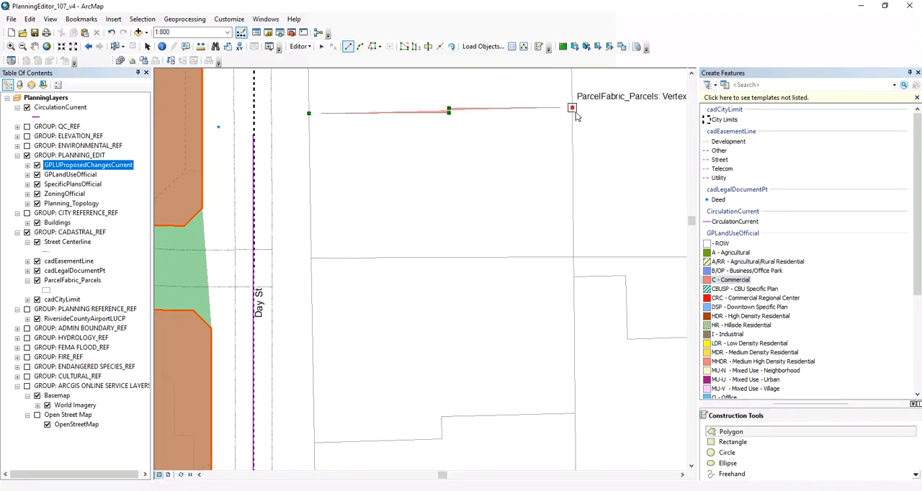
# Step: Trace the east, south and west edges of the two adjoining parcels and finish the commercial polygon sketch
pyautogui.click(572, 259)
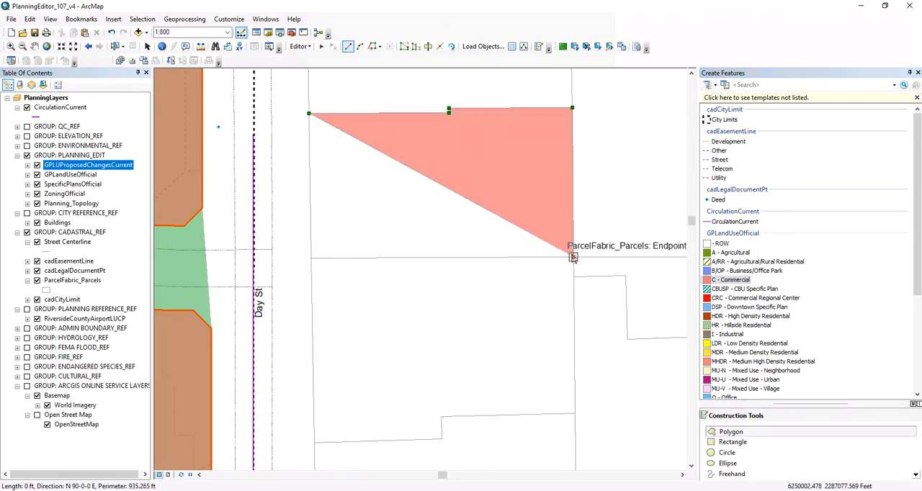
pyautogui.click(574, 414)
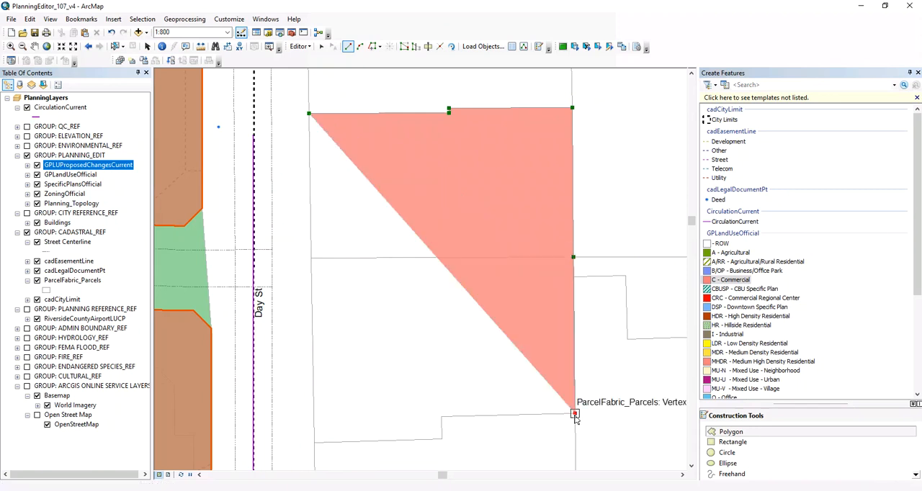
pyautogui.click(441, 417)
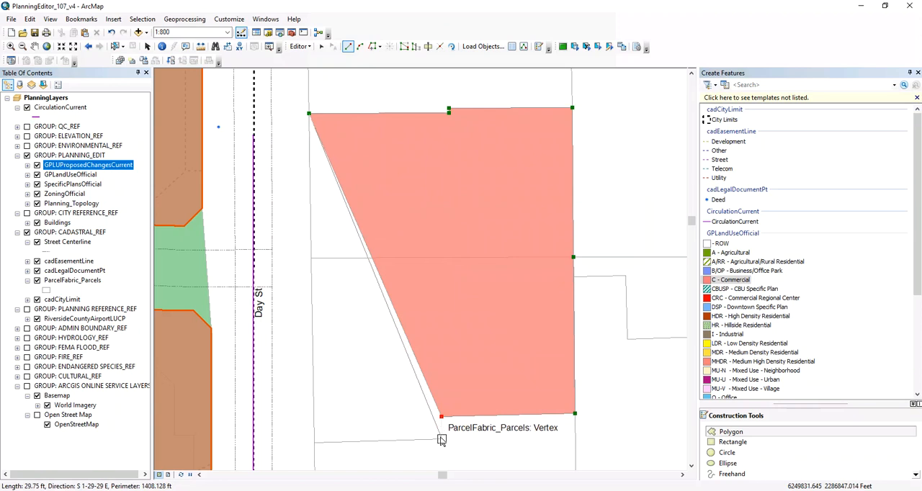
pyautogui.click(441, 442)
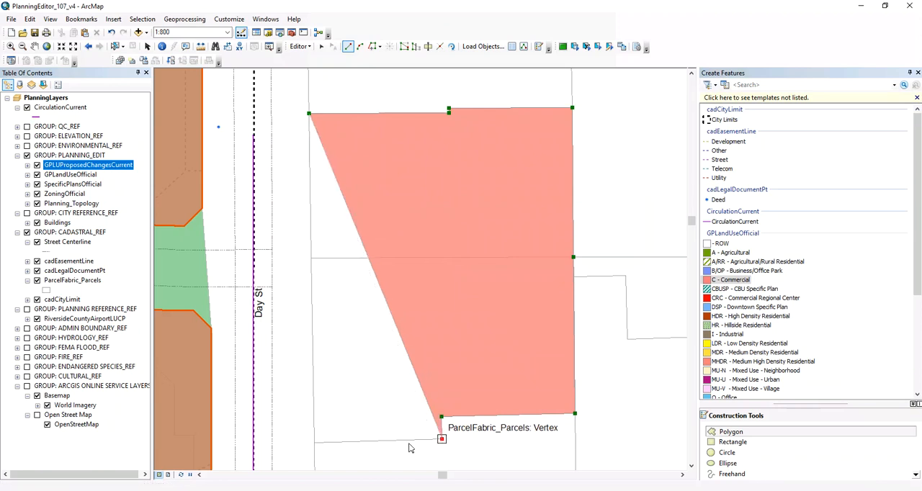
pyautogui.click(314, 446)
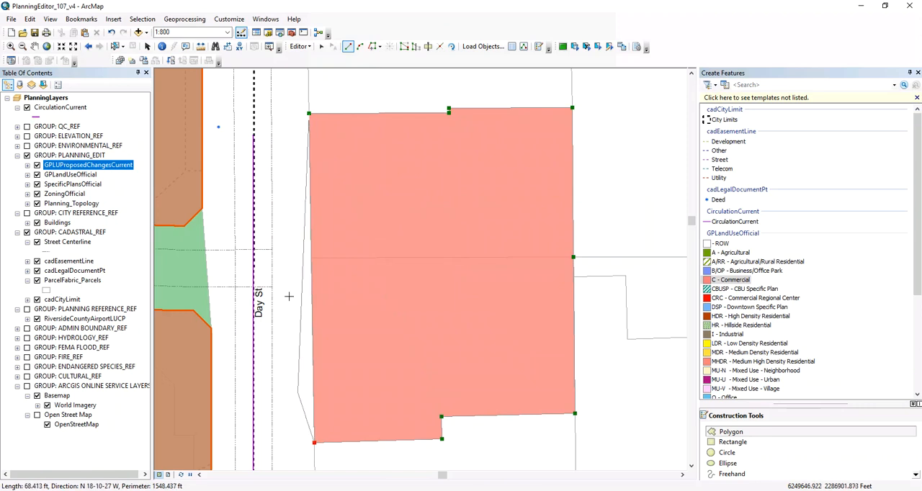
pyautogui.click(312, 261)
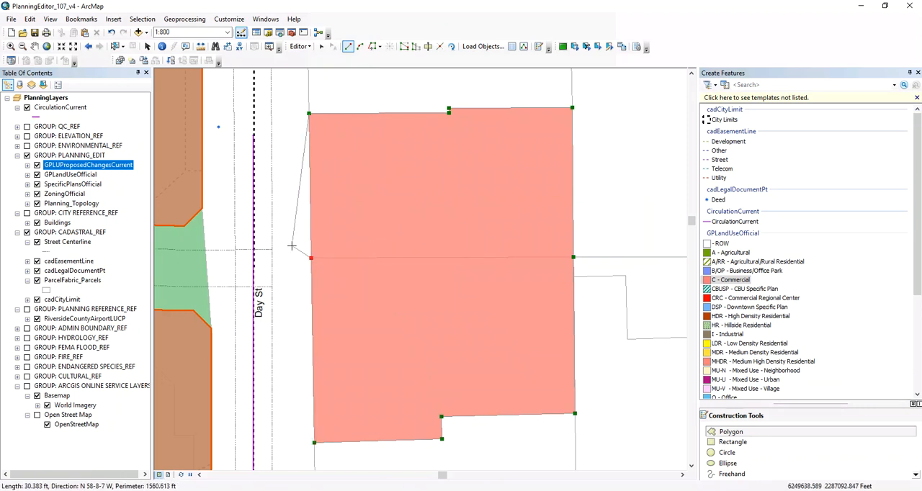
pyautogui.rightClick(292, 246)
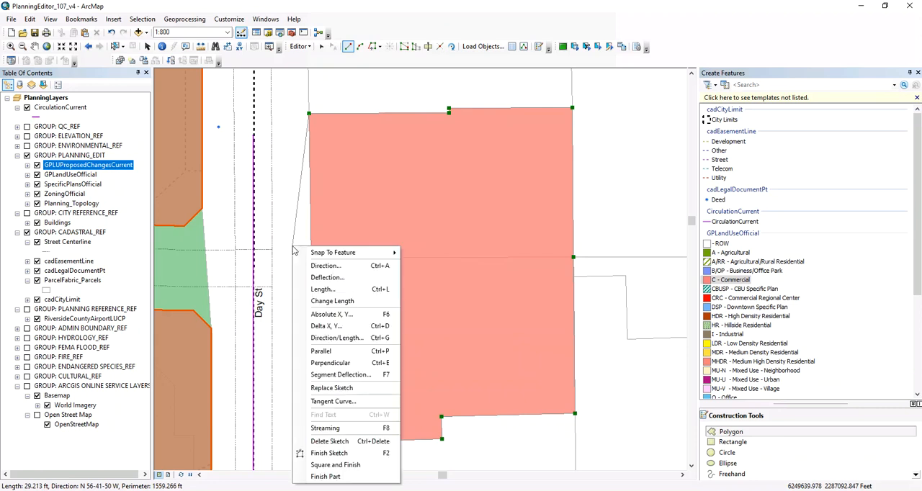
pyautogui.click(317, 455)
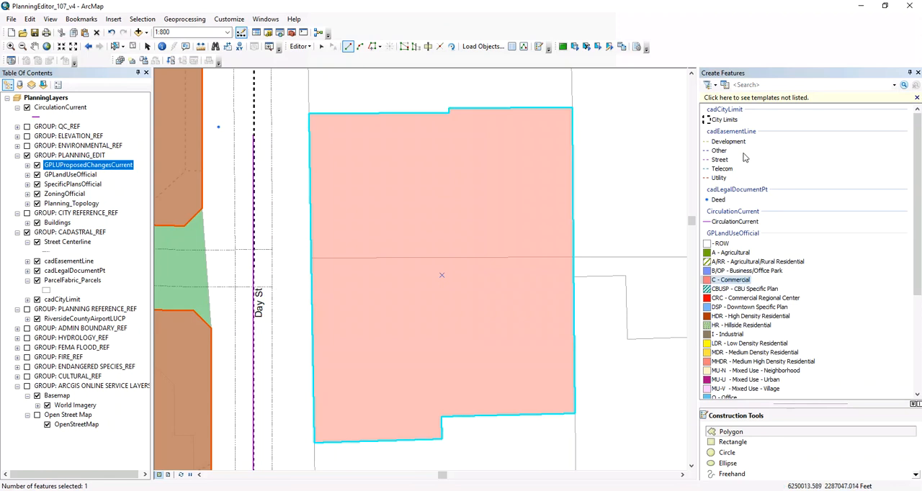
# Step: Enter "New commer" as the Notes attribute of the new commercial polygon
pyautogui.click(512, 46)
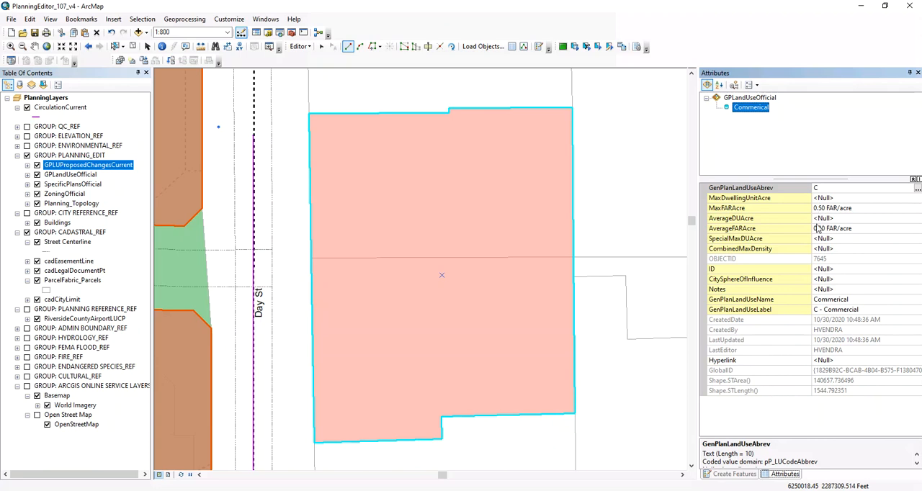
pyautogui.click(827, 289)
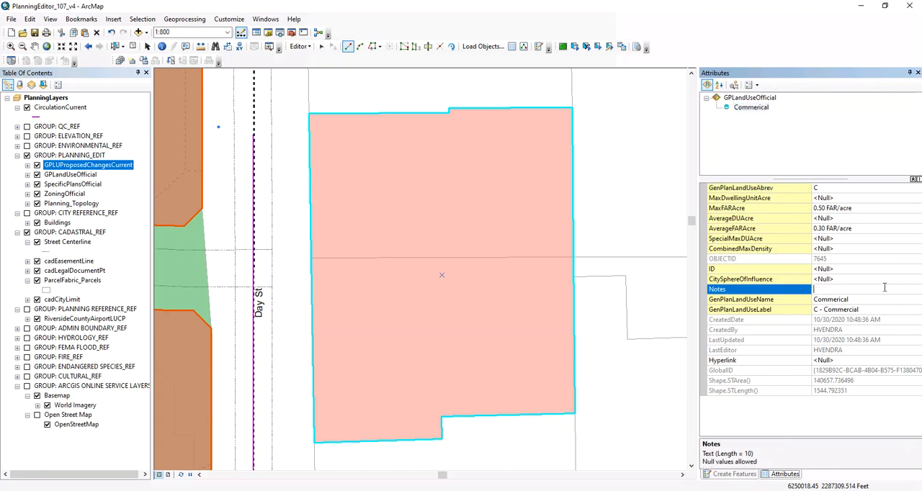
pyautogui.write('New commer')
pyautogui.click(799, 297)
pyautogui.click(858, 290)
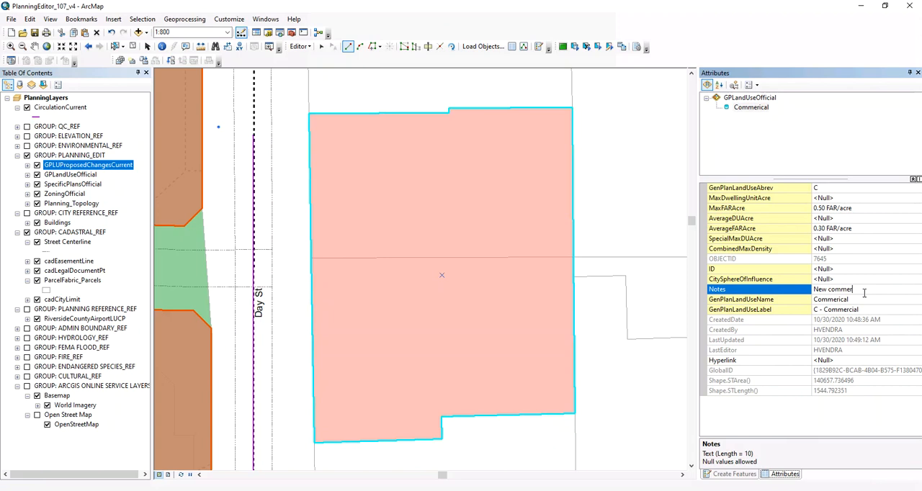
pyautogui.click(784, 301)
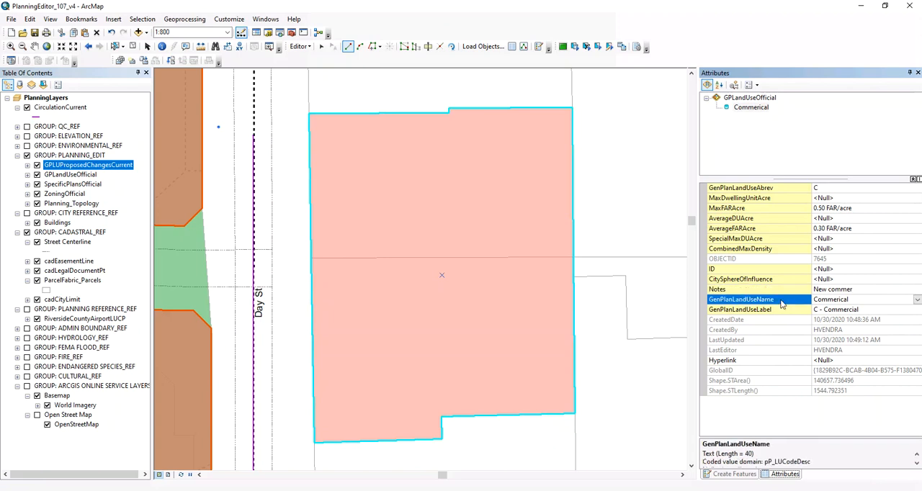
pyautogui.click(783, 289)
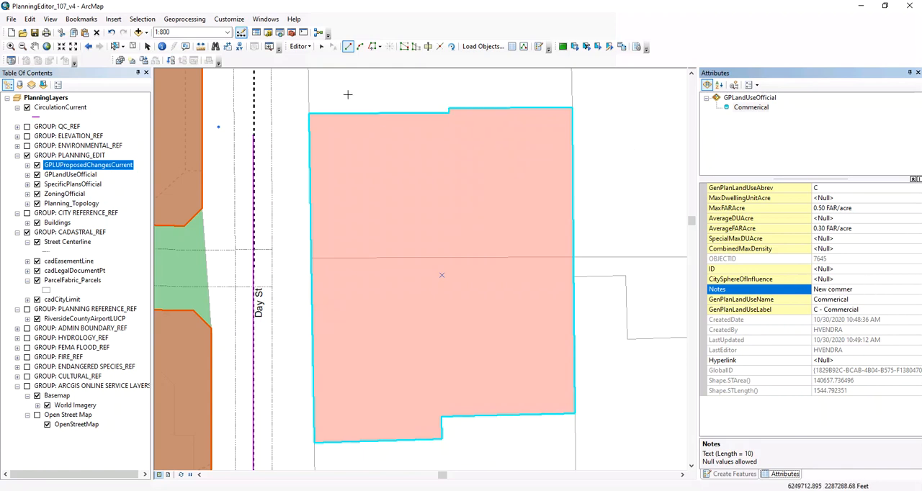
# Step: Return to the Edit tool and save the edits
pyautogui.click(322, 47)
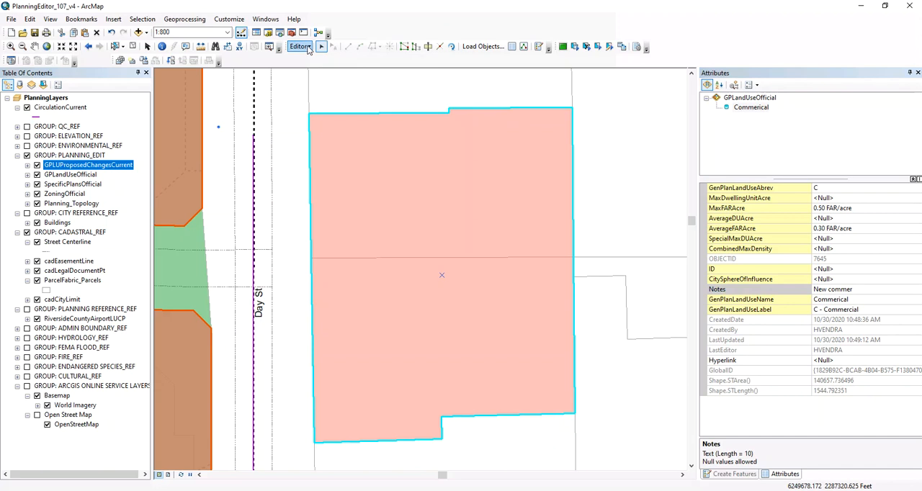
pyautogui.click(308, 47)
pyautogui.click(315, 87)
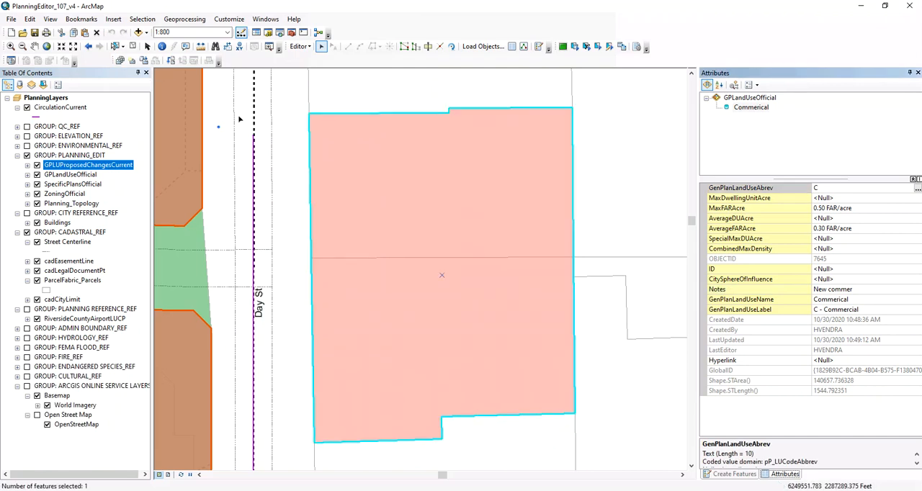
# Step: Select the curved tax parcel north of the commercial polygon beside Day St and list the layers by selection
pyautogui.scroll(-3, 273, 124)
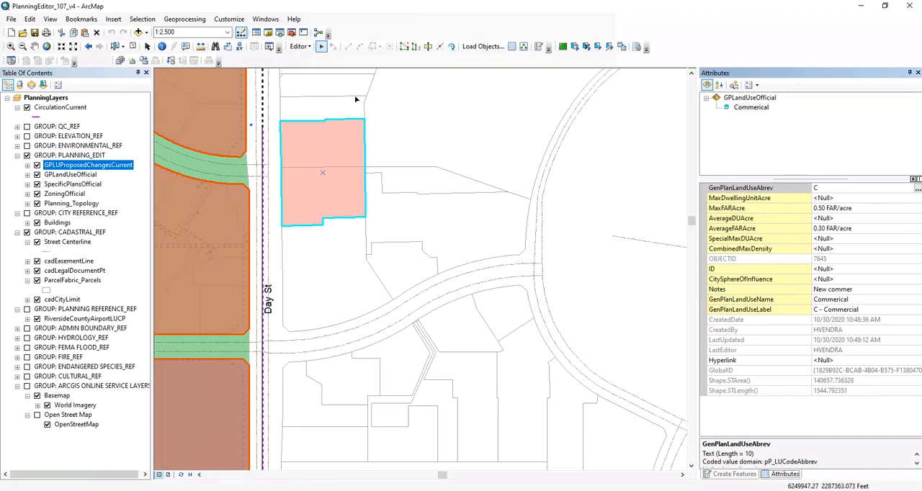
pyautogui.click(691, 74)
pyautogui.click(691, 73)
pyautogui.click(691, 73)
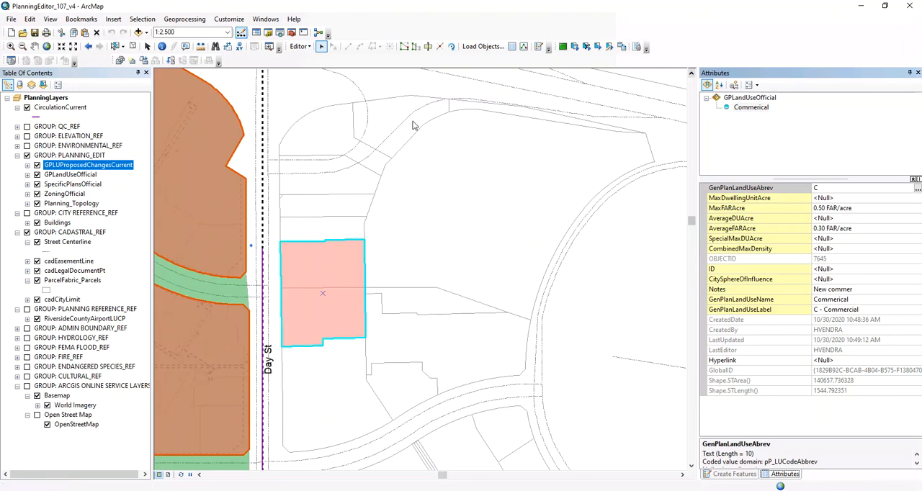
pyautogui.scroll(2, 307, 126)
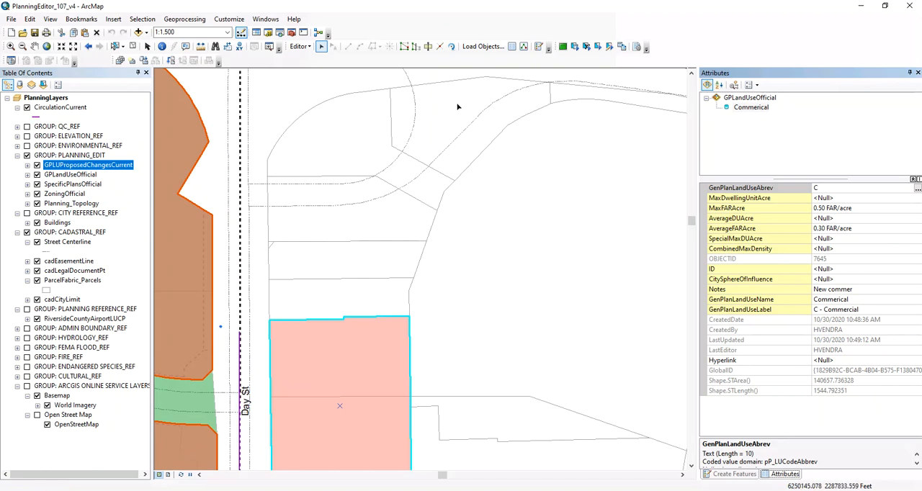
pyautogui.click(356, 112)
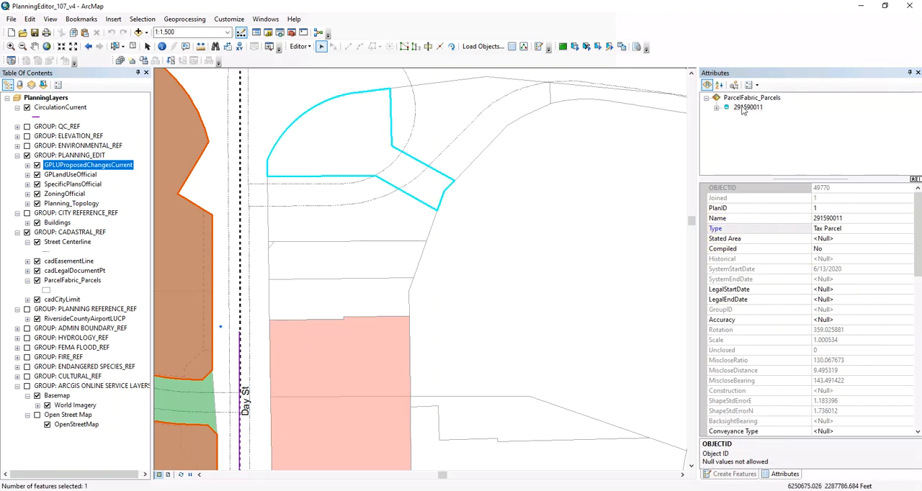
pyautogui.click(44, 85)
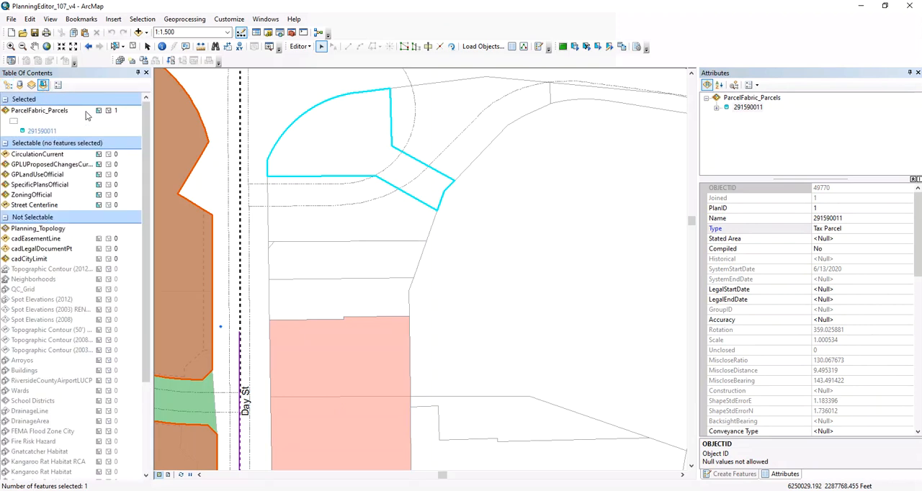
# Step: Copy the selected parcel and paste it into the GPLandUseOfficial layer
pyautogui.click(30, 21)
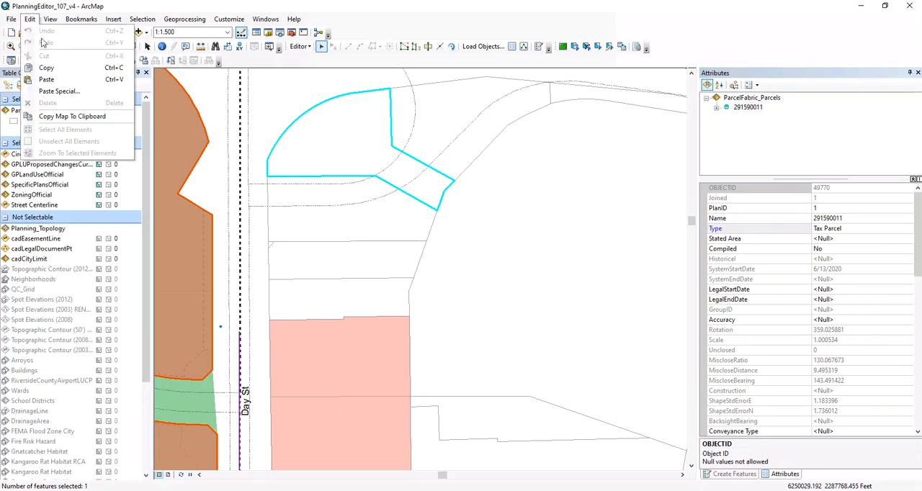
pyautogui.click(49, 67)
pyautogui.click(30, 20)
pyautogui.click(48, 85)
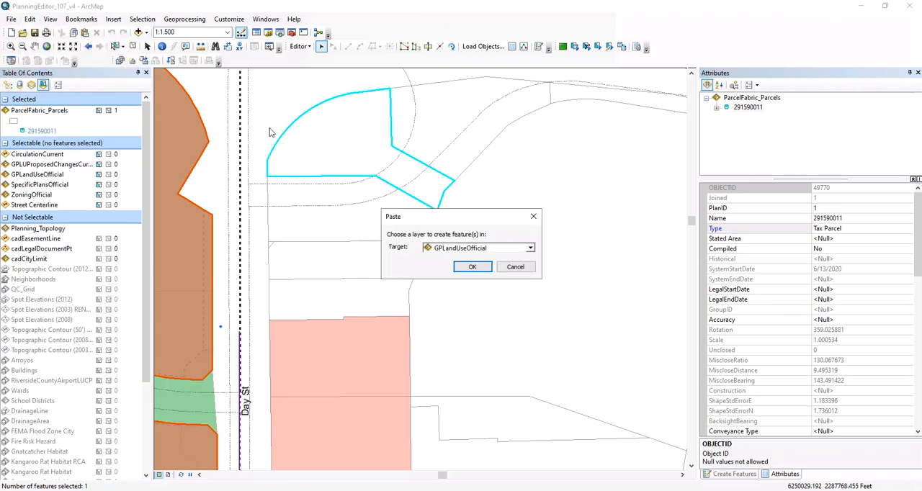
pyautogui.click(473, 248)
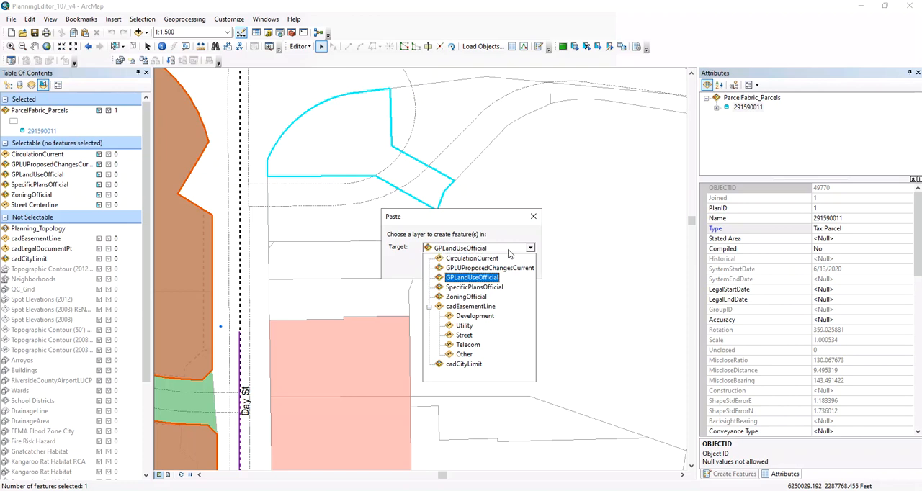
pyautogui.click(462, 278)
pyautogui.click(472, 267)
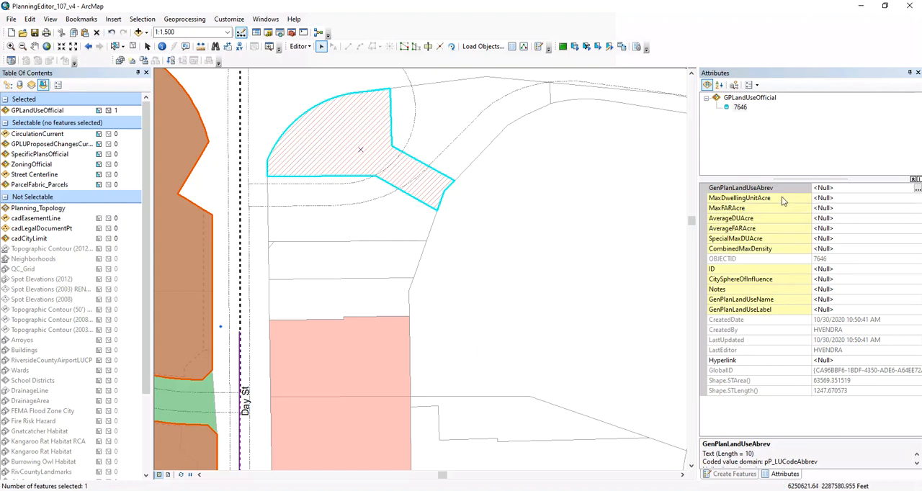
# Step: Set the pasted parcel's GenPlanLandUseAbrev to ROW, reselect the polygon to check its attributes, and clear the selection
pyautogui.click(916, 188)
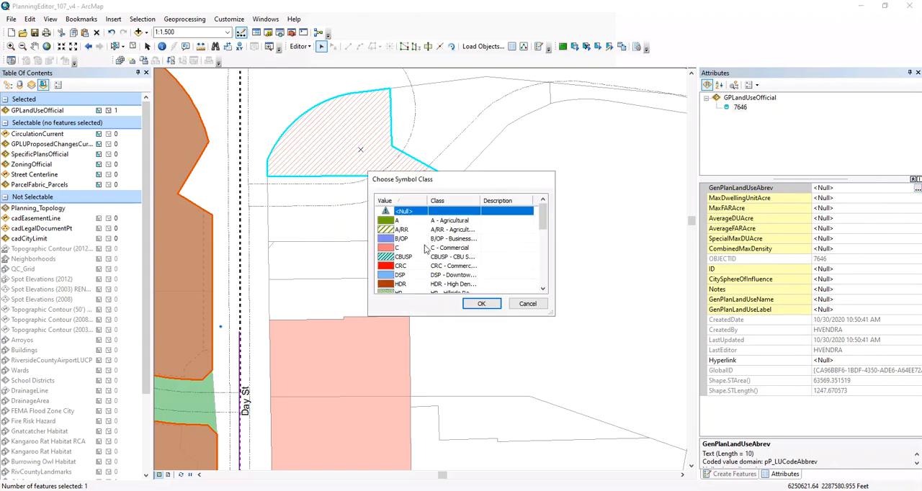
pyautogui.scroll(-6, 416, 259)
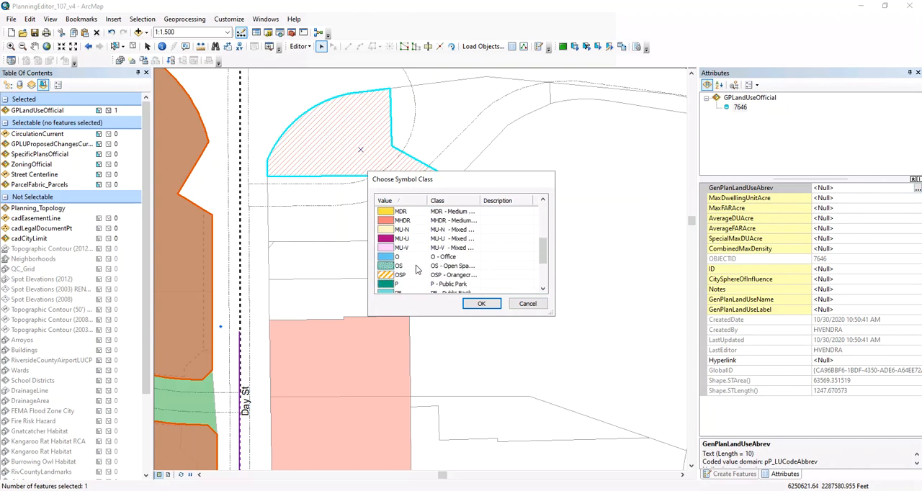
pyautogui.click(401, 257)
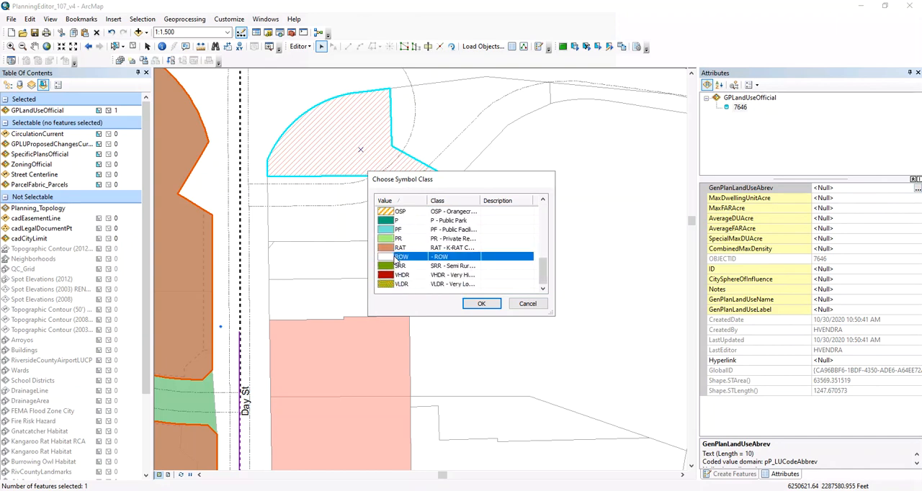
pyautogui.click(480, 303)
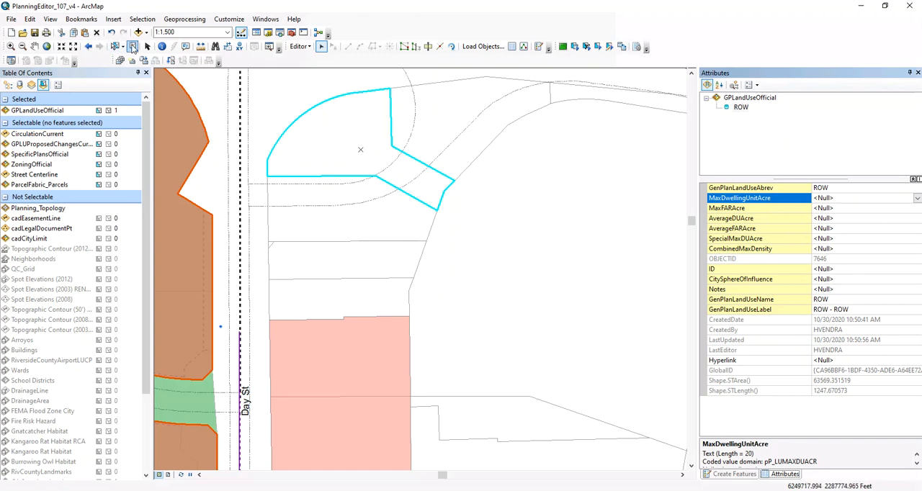
pyautogui.click(132, 46)
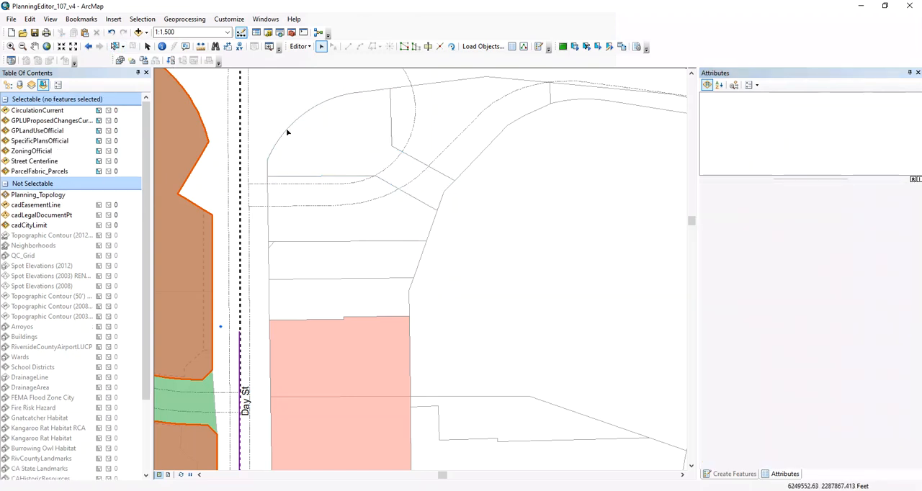
pyautogui.click(325, 134)
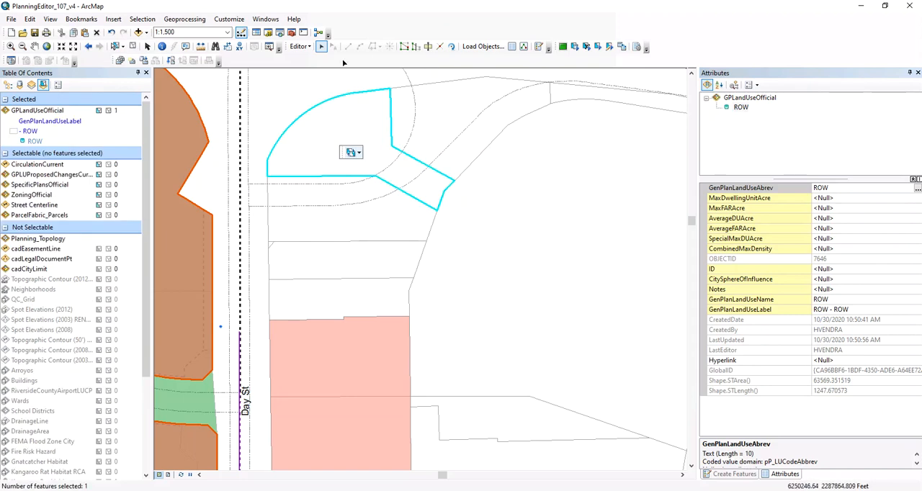
pyautogui.click(133, 47)
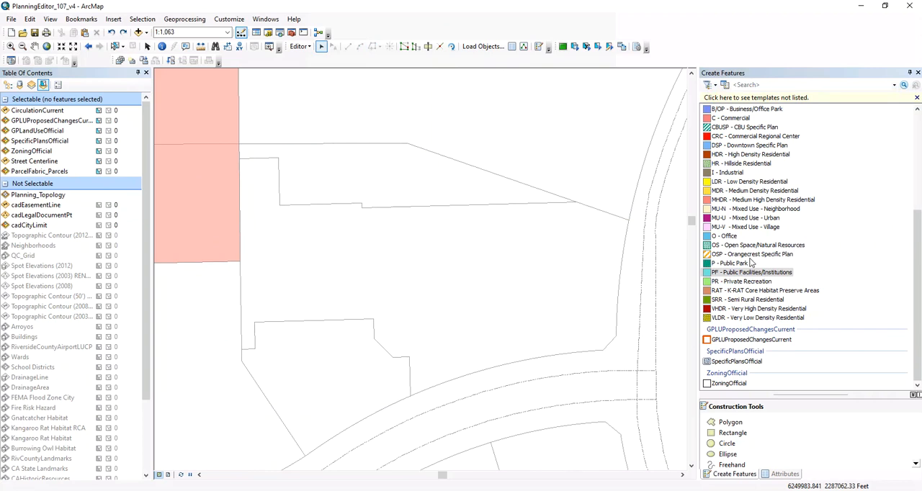
# Step: Set up a PF - Public Facilities/Institutions polygon with the Trace tool, keeping a 0.000 offset, mitered corners and self-intersecting loop removal
pyautogui.click(724, 274)
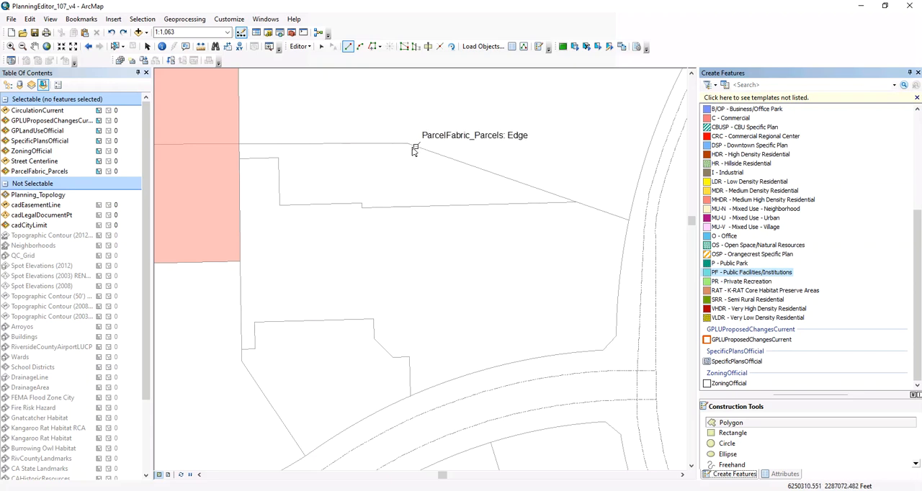
pyautogui.click(374, 47)
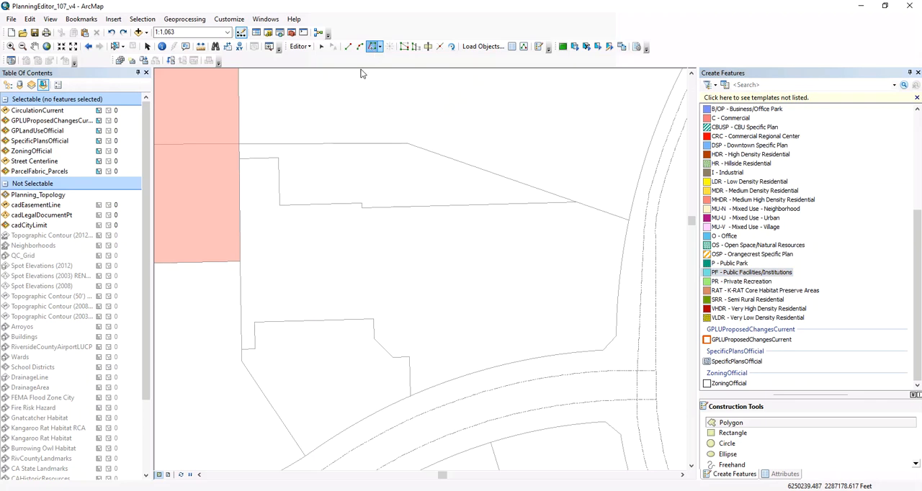
pyautogui.rightClick(376, 100)
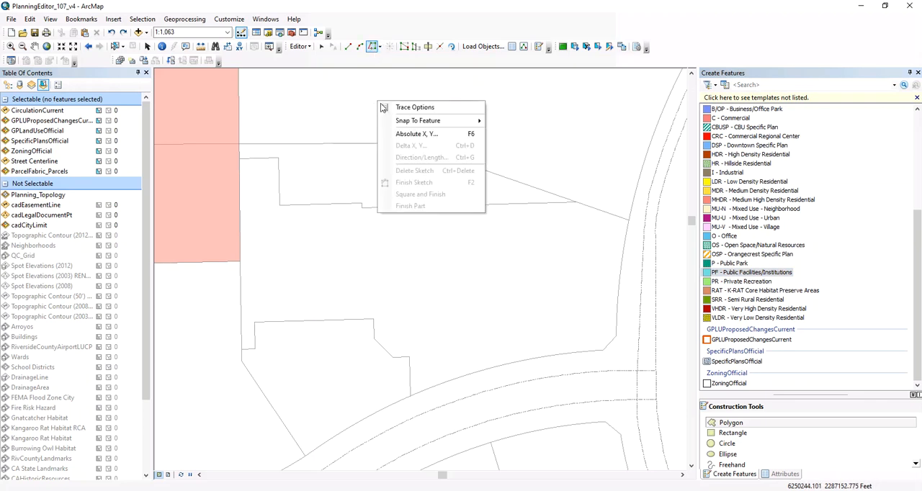
pyautogui.click(406, 107)
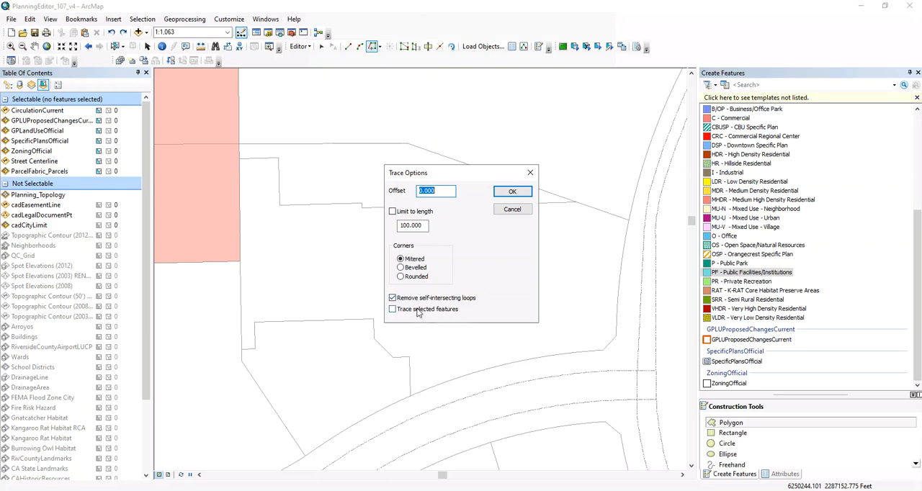
pyautogui.click(504, 195)
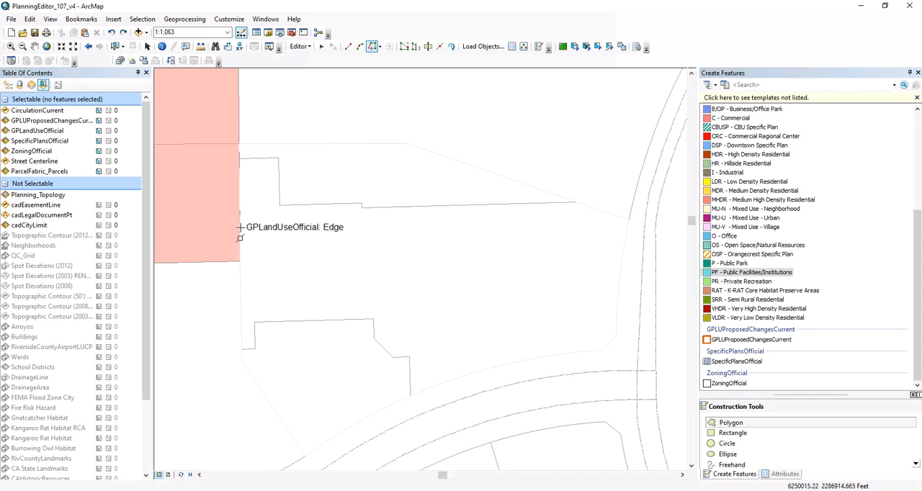
# Step: Trace the outer boundary of the parcels east of the commercial polygon, finish the public facilities sketch, and open its attributes
pyautogui.rightClick(239, 159)
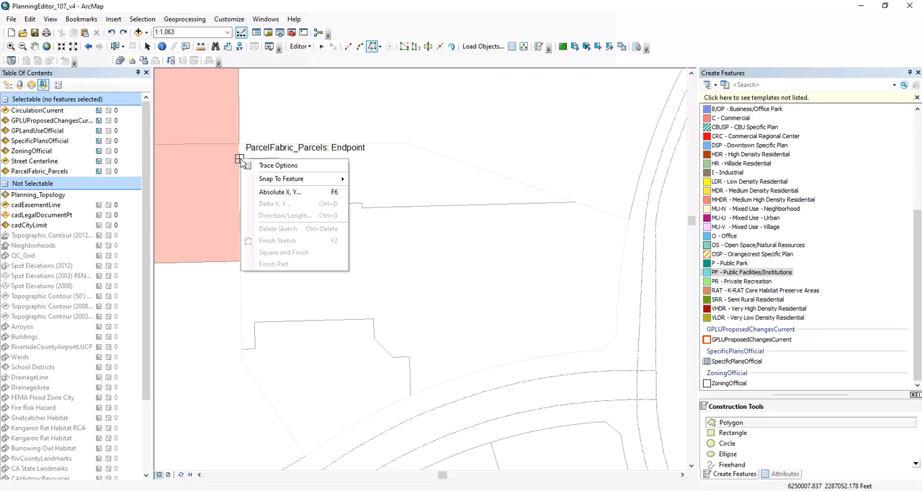
pyautogui.click(239, 159)
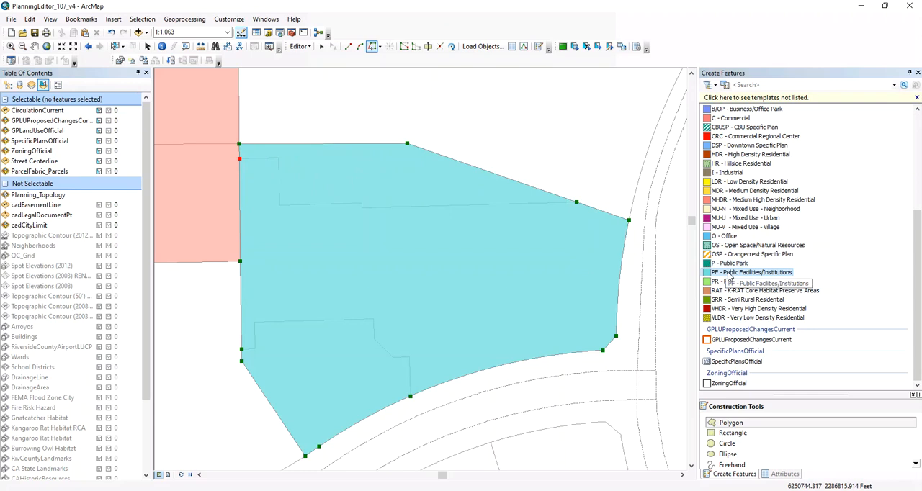
pyautogui.rightClick(289, 212)
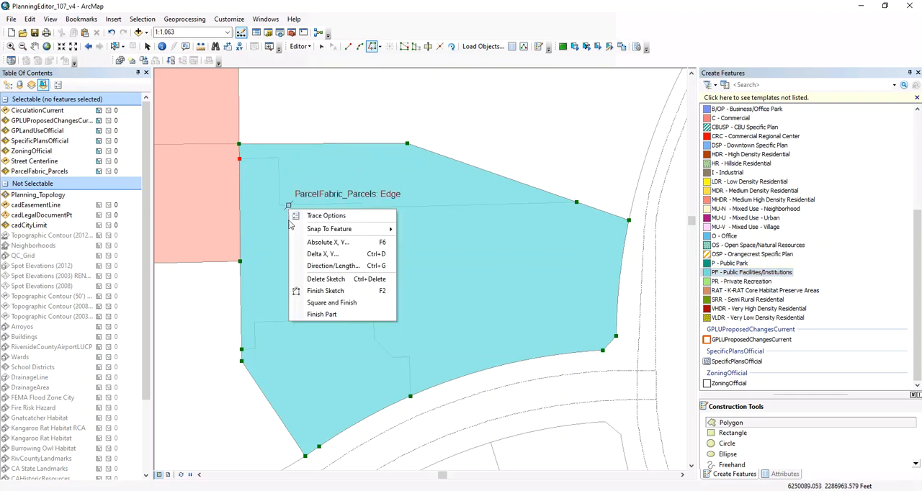
pyautogui.click(306, 293)
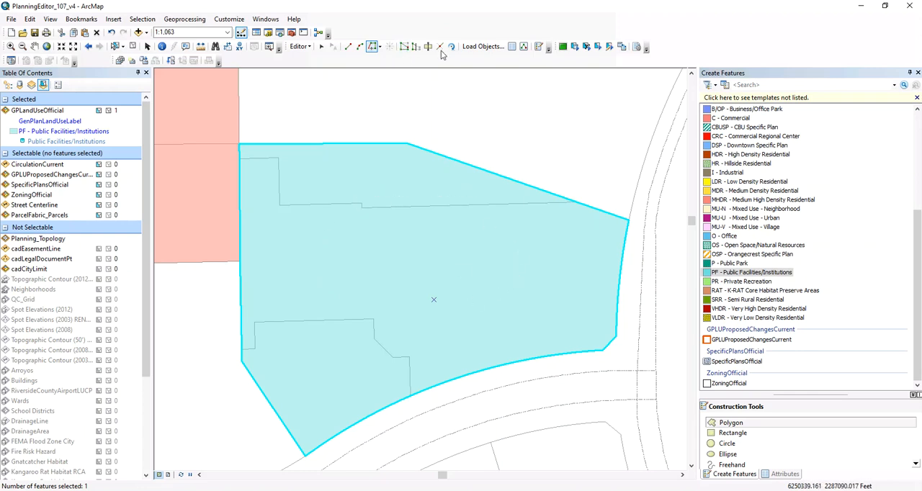
pyautogui.click(512, 47)
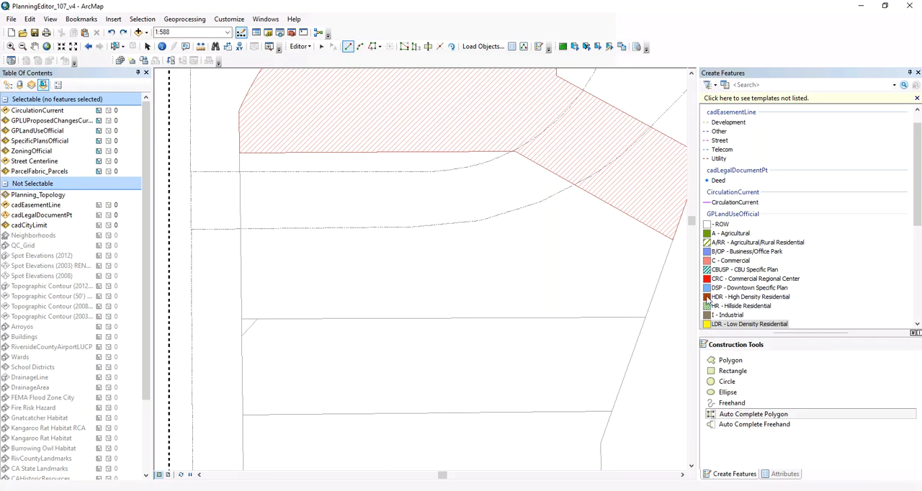
# Step: Create an O - Office polygon with Auto Complete Polygon over the two parcels directly south of the hatched polygon, snapping to parcel corners
pyautogui.click(732, 288)
pyautogui.scroll(-5, 733, 281)
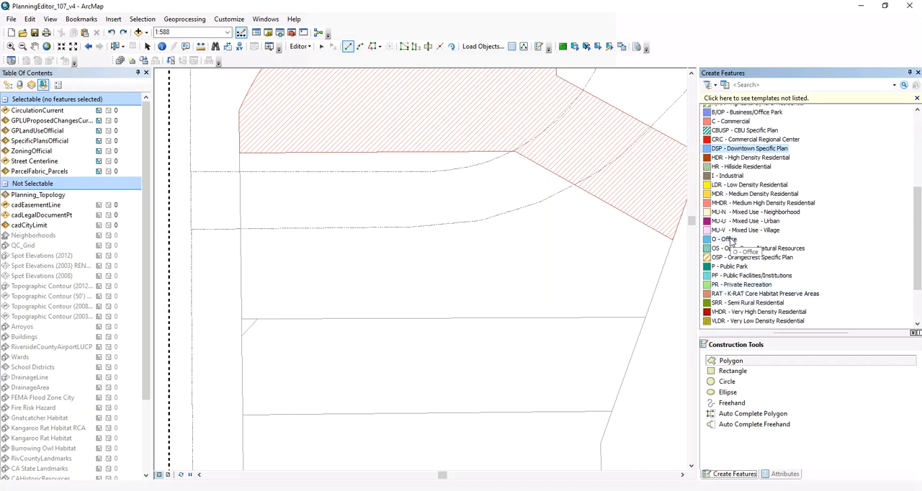
pyautogui.click(732, 241)
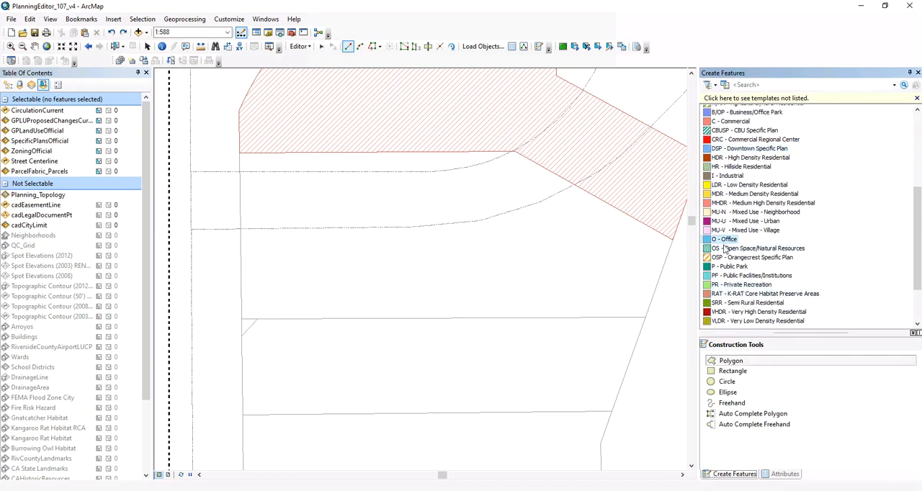
pyautogui.click(729, 416)
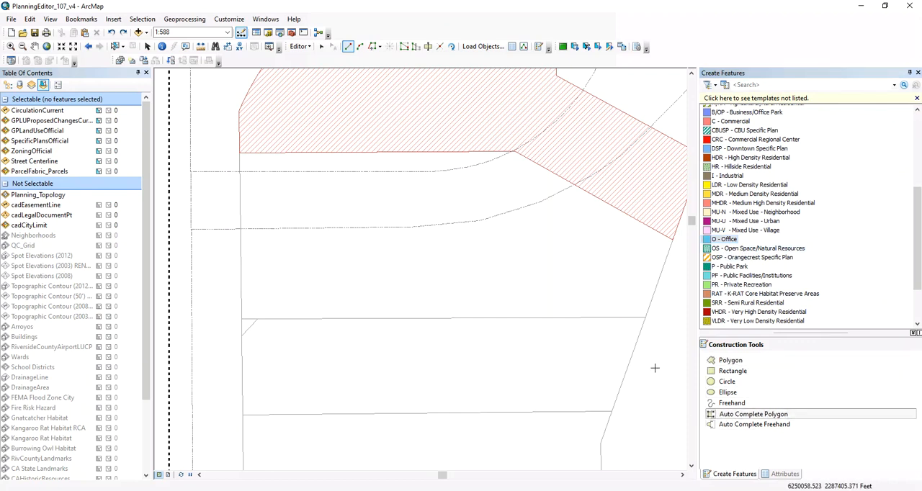
pyautogui.click(270, 129)
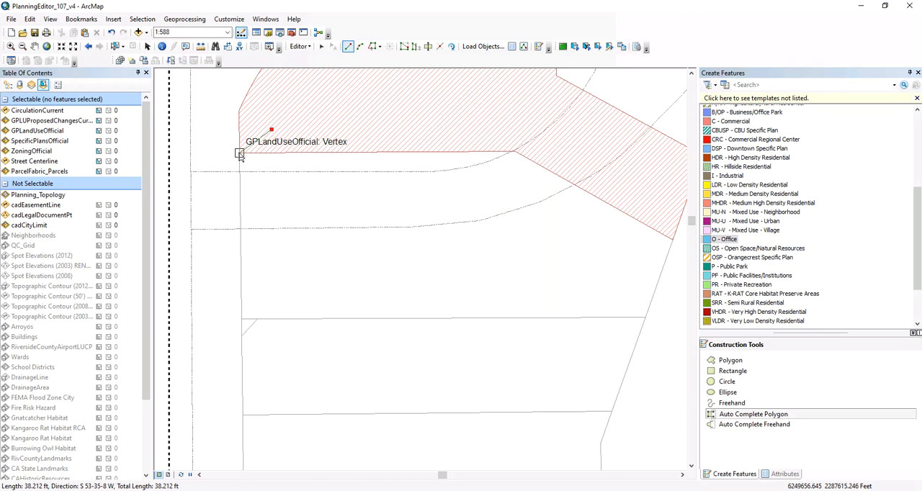
pyautogui.click(239, 153)
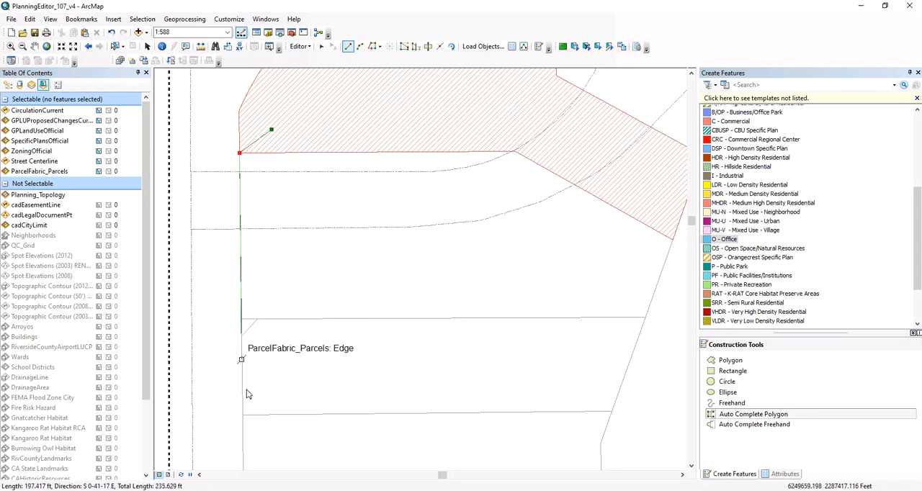
pyautogui.click(243, 415)
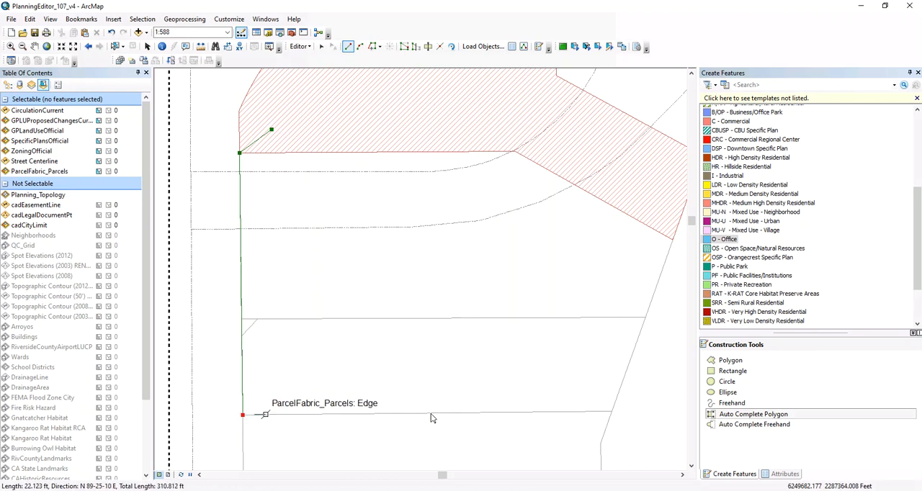
pyautogui.click(611, 412)
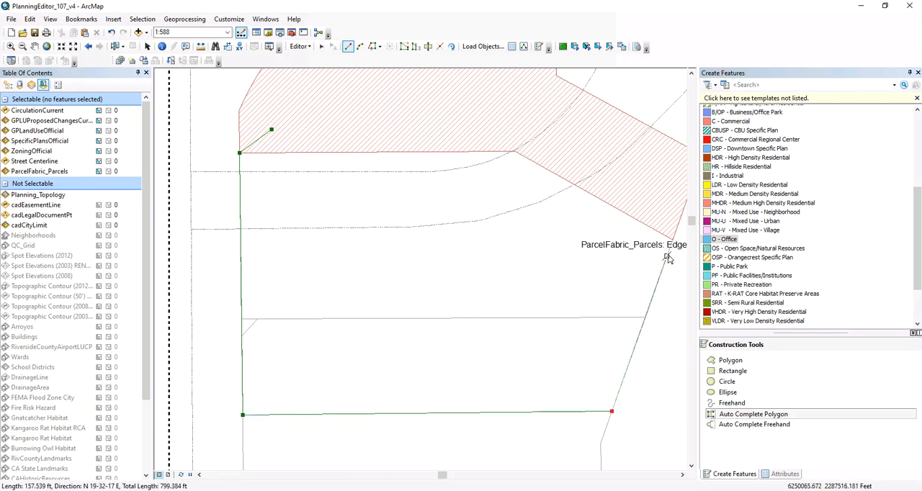
pyautogui.click(646, 322)
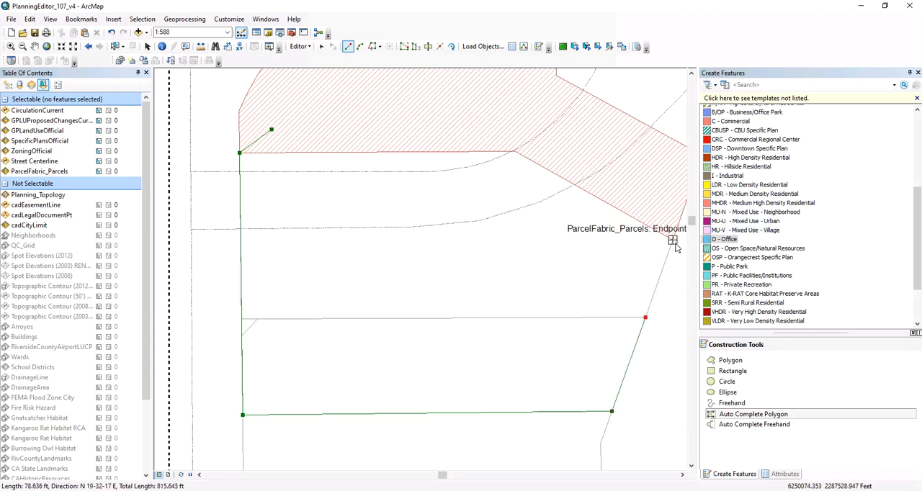
pyautogui.click(675, 245)
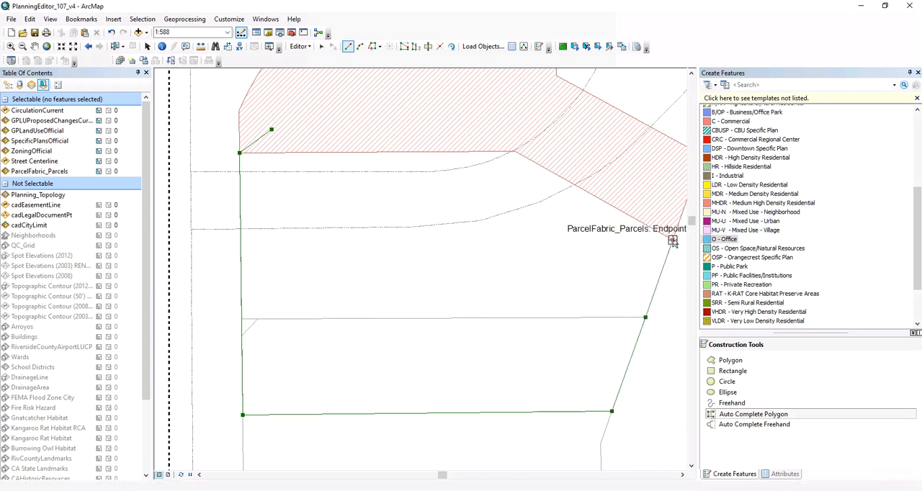
pyautogui.doubleClick(657, 204)
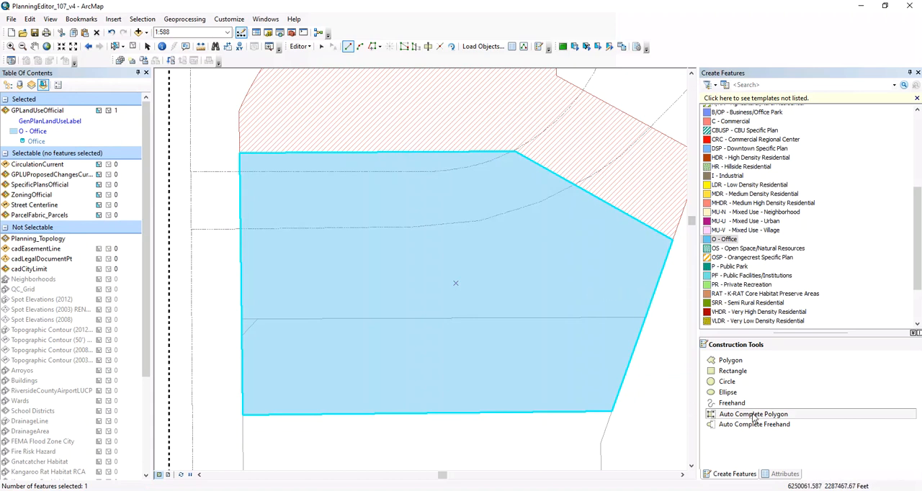
# Step: Open the new Office polygon's attributes and review its land use values alongside the surrounding polygons
pyautogui.click(772, 477)
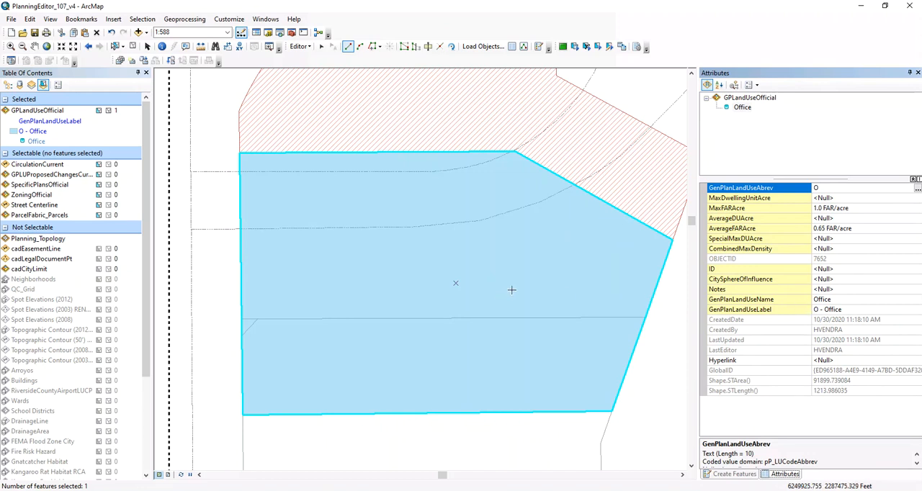
pyautogui.scroll(2, 275, 304)
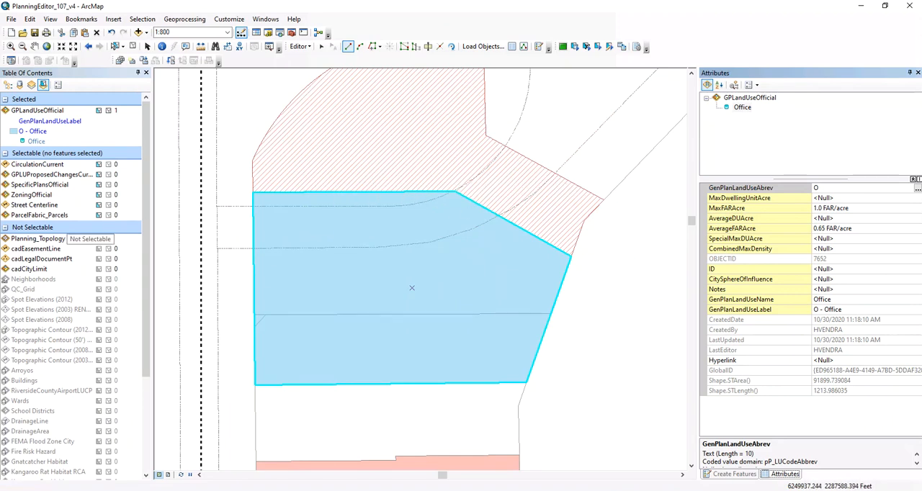
pyautogui.click(35, 46)
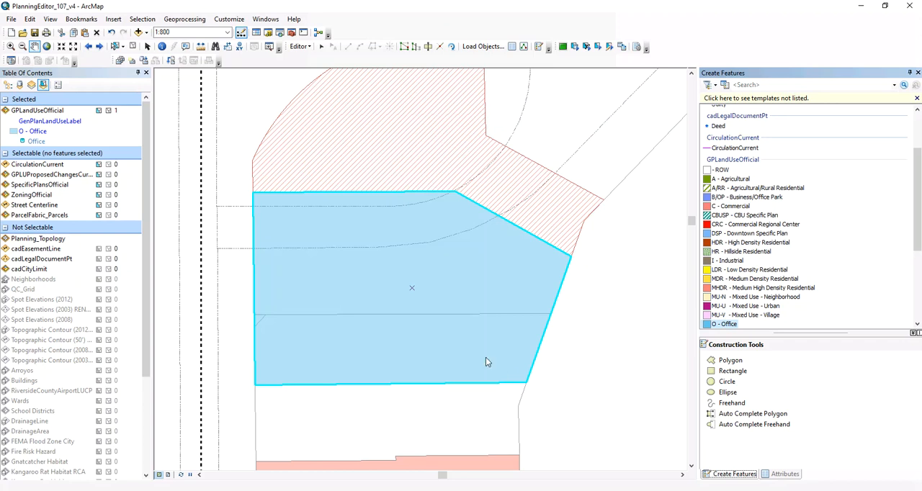
# Step: Examine the curved divided road running east from Day St, south of the light blue polygon, for placing a CirculationCurrent line
pyautogui.click(22, 48)
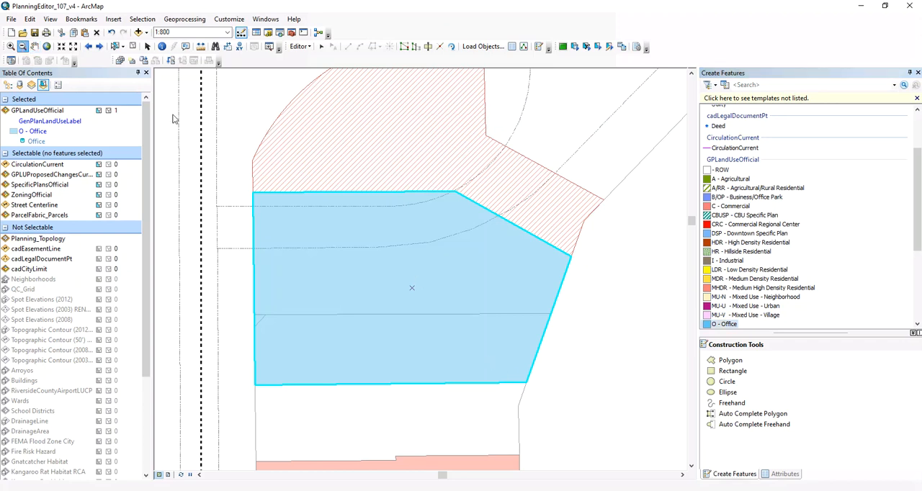
pyautogui.click(552, 191)
pyautogui.click(464, 326)
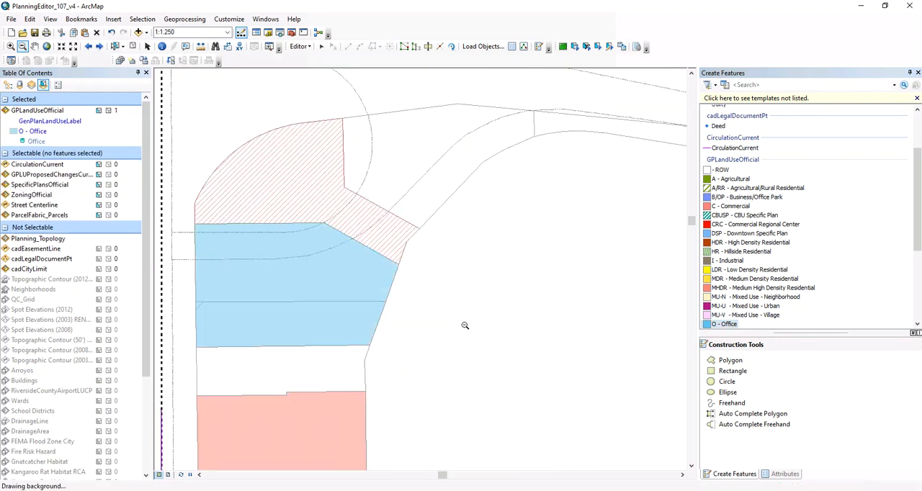
pyautogui.click(475, 298)
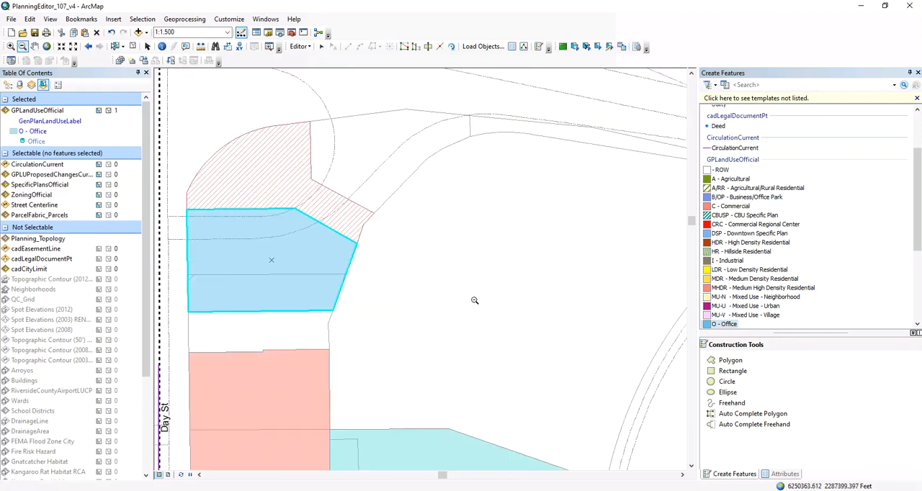
pyautogui.click(470, 320)
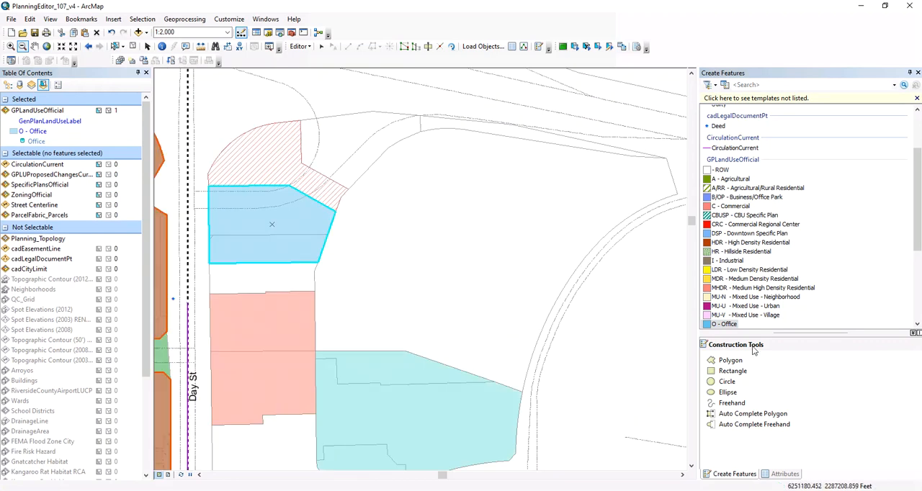
pyautogui.click(719, 148)
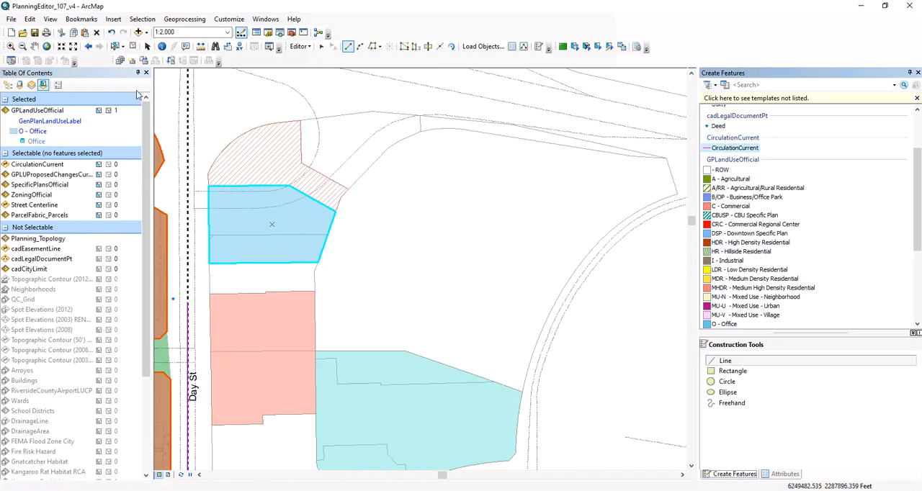
pyautogui.click(34, 46)
pyautogui.moveTo(229, 287); pyautogui.dragTo(262, 14)
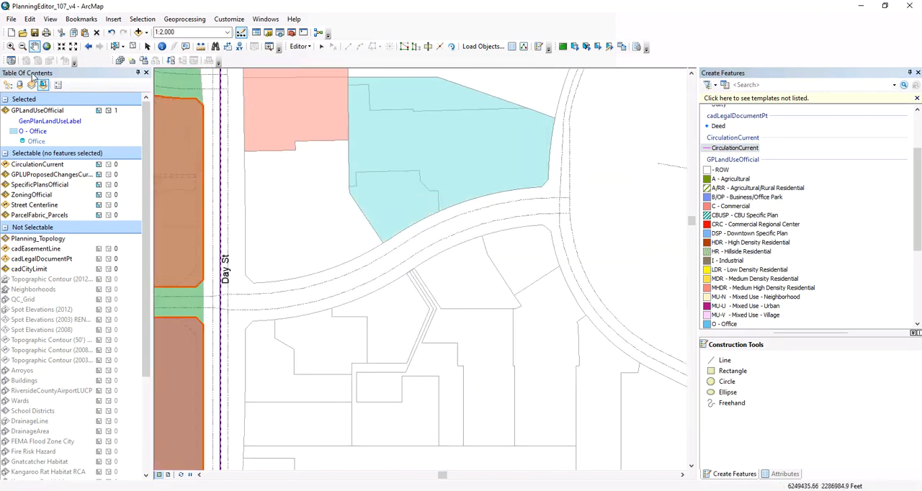
pyautogui.click(12, 46)
pyautogui.moveTo(220, 180); pyautogui.dragTo(597, 339)
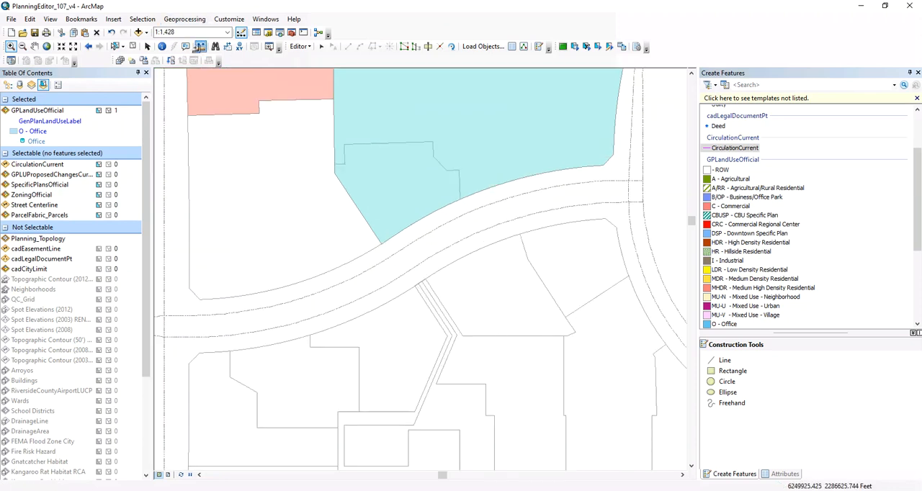
# Step: Measure the distance between the two parallel street centerlines of the curved road
pyautogui.click(200, 47)
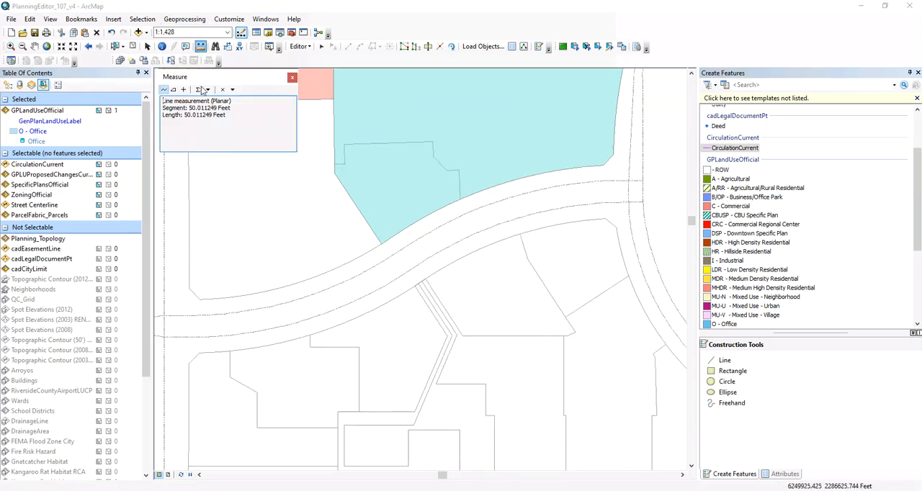
pyautogui.click(211, 336)
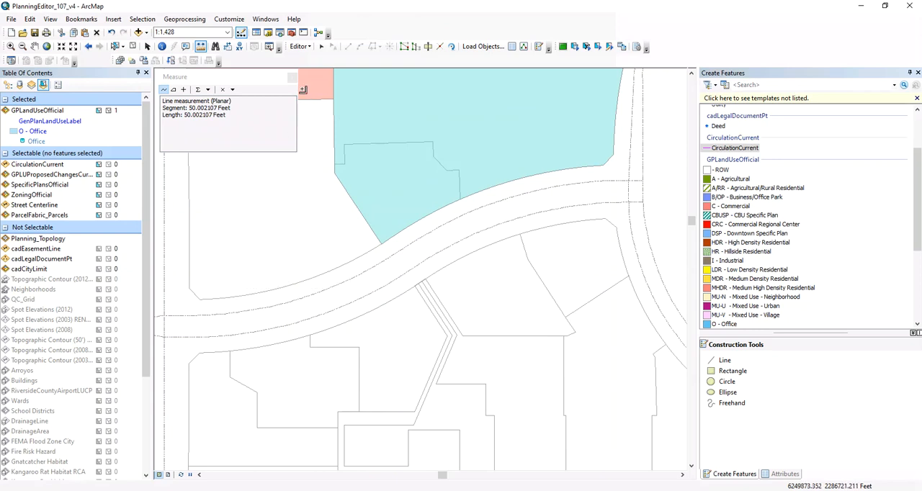
pyautogui.click(293, 78)
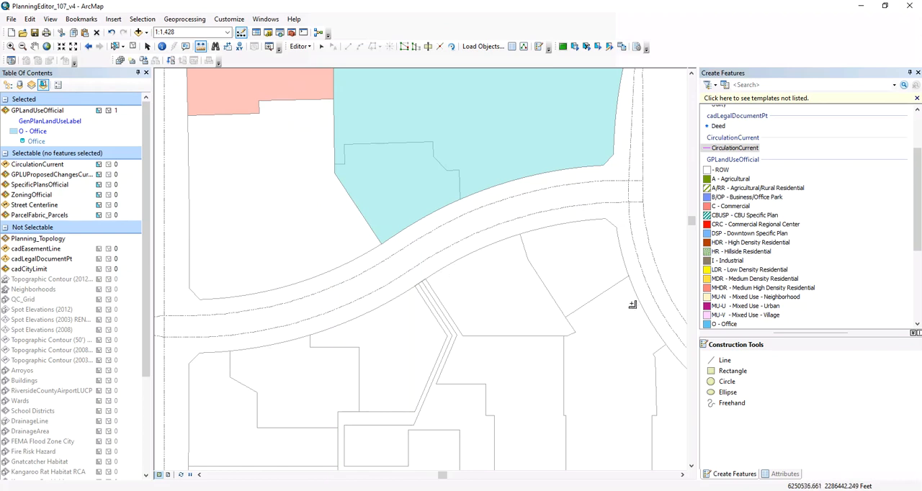
# Step: Set up a CirculationCurrent line with the Trace tool, using half the gap between the two centerlines as the trace offset
pyautogui.click(735, 149)
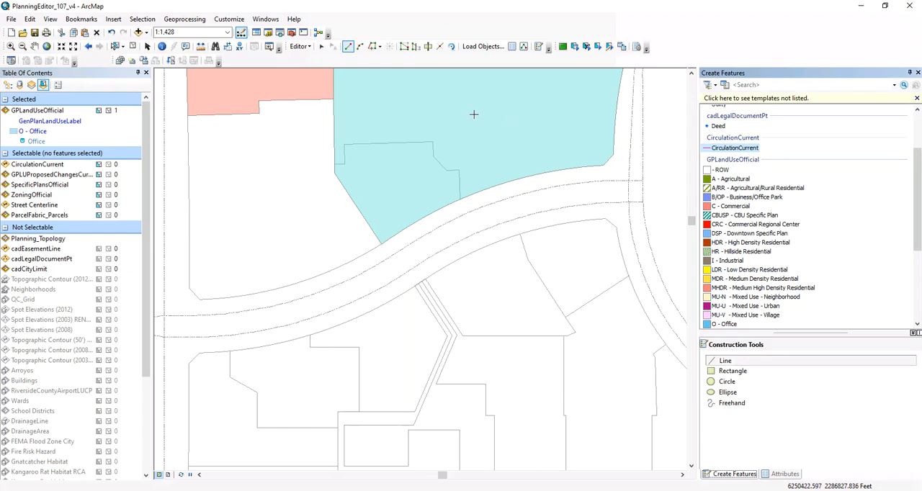
pyautogui.click(371, 46)
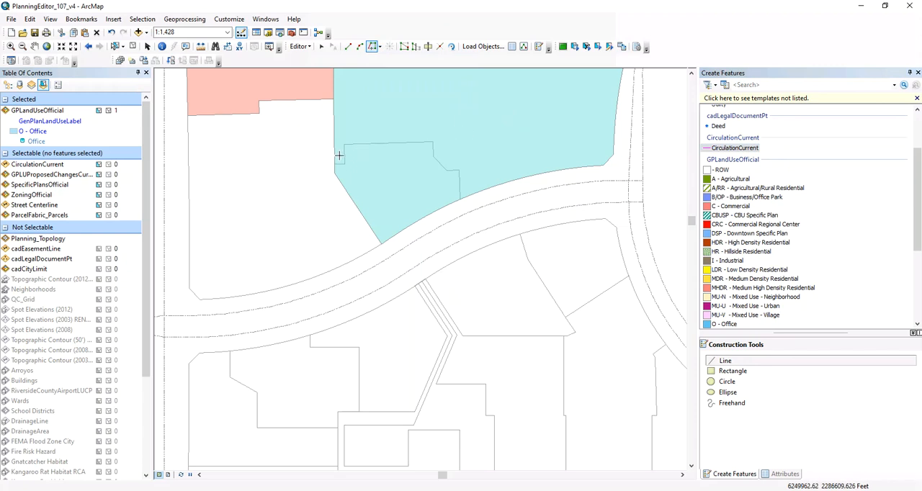
pyautogui.rightClick(296, 257)
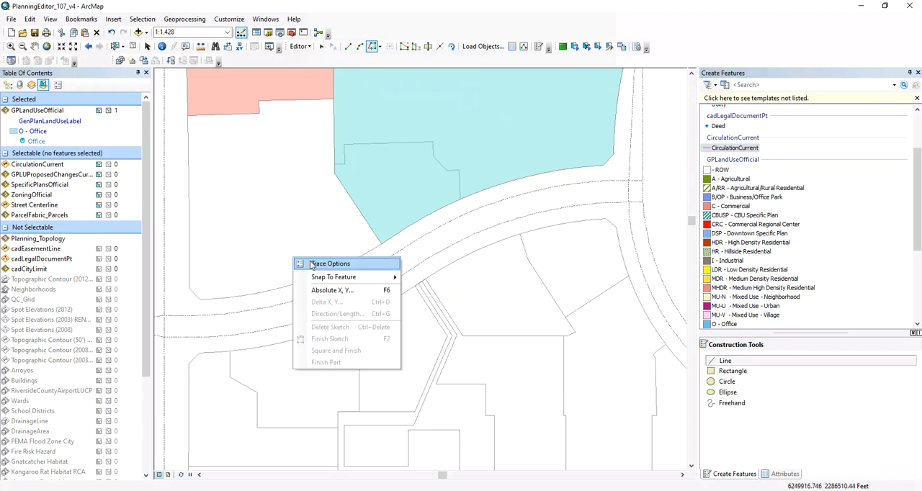
pyautogui.click(308, 264)
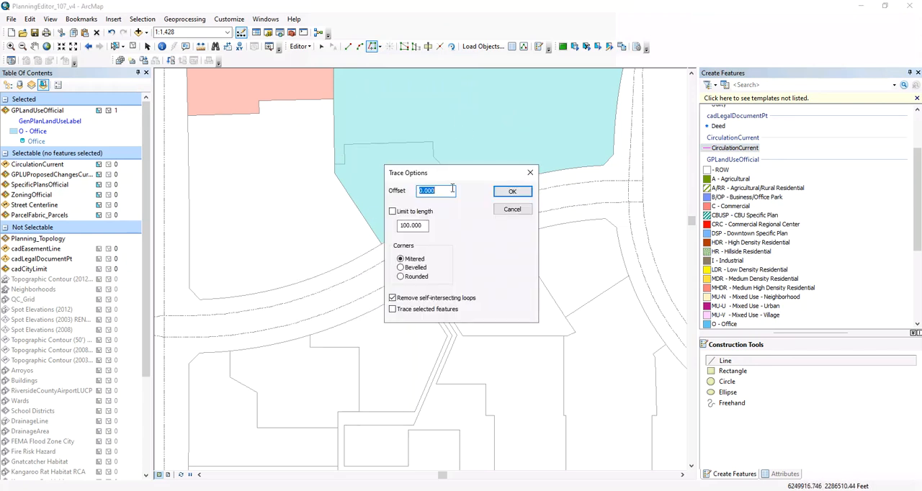
pyautogui.write('25')
pyautogui.click(503, 190)
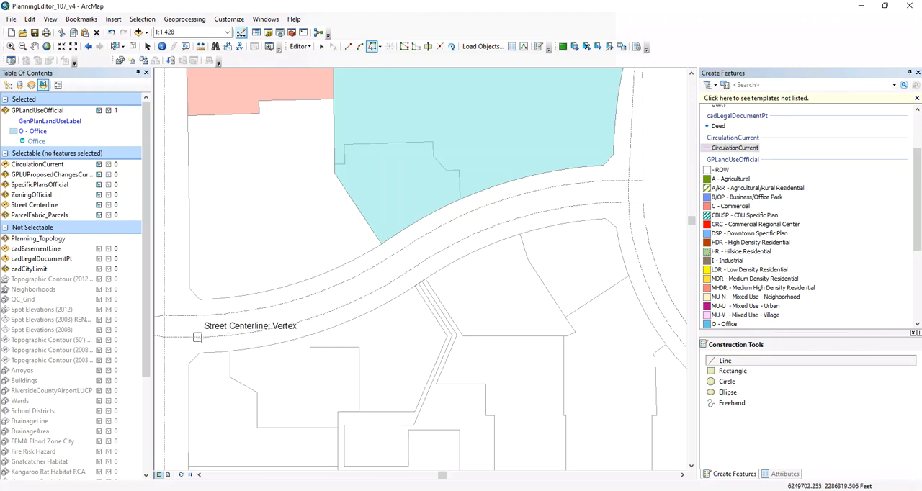
# Step: Trace an offset line from the southern centerline's vertex near Day St to the northern centerline's vertex before the eastern intersection, and finish the sketch
pyautogui.click(199, 337)
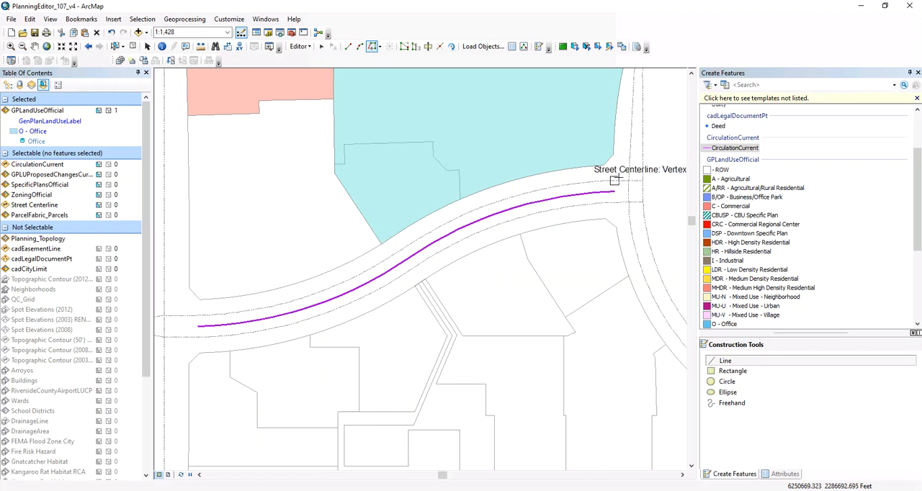
pyautogui.click(614, 180)
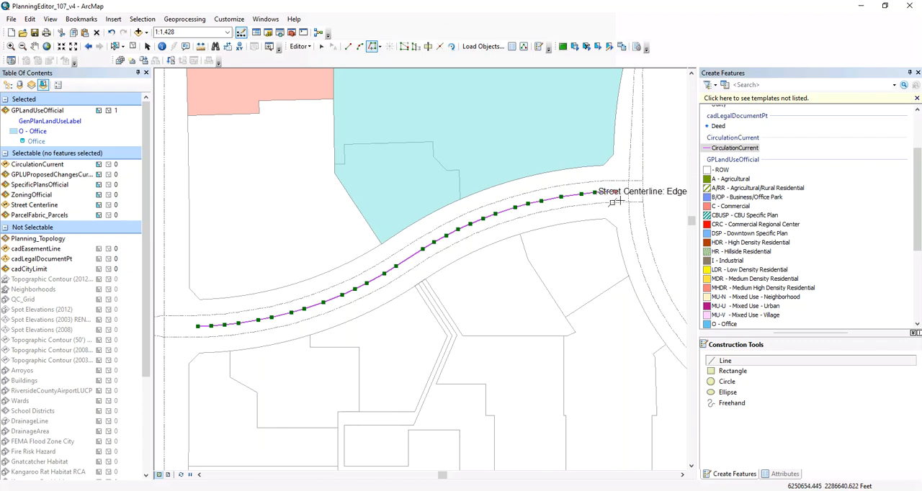
pyautogui.rightClick(557, 206)
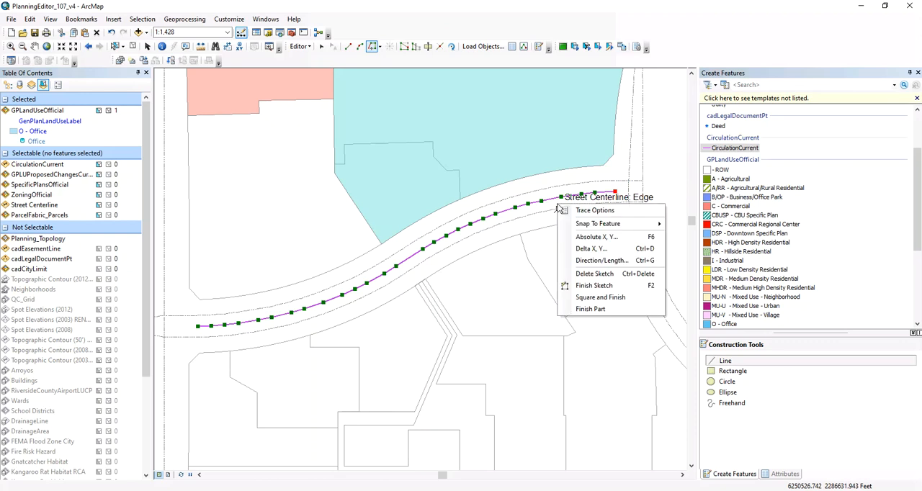
pyautogui.click(587, 286)
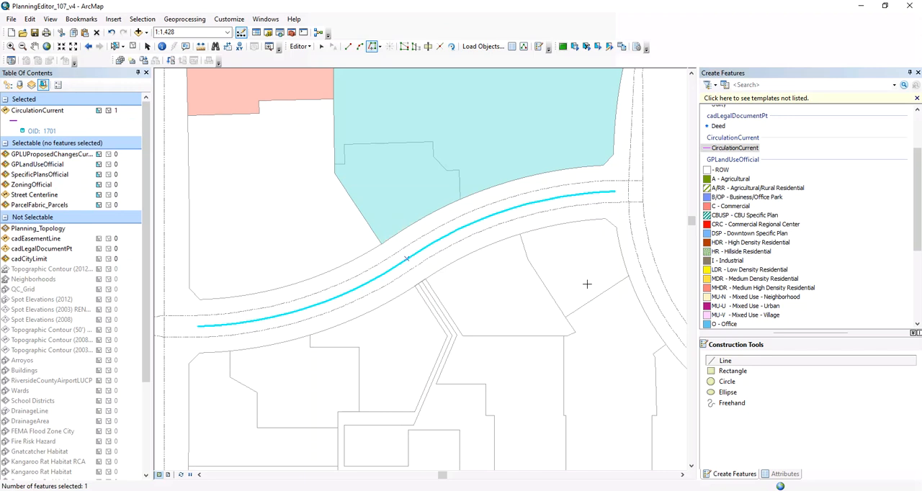
# Step: Open the new CirculationCurrent line's attributes and review its Class and Mobility Model Traffic Count fields
pyautogui.click(785, 474)
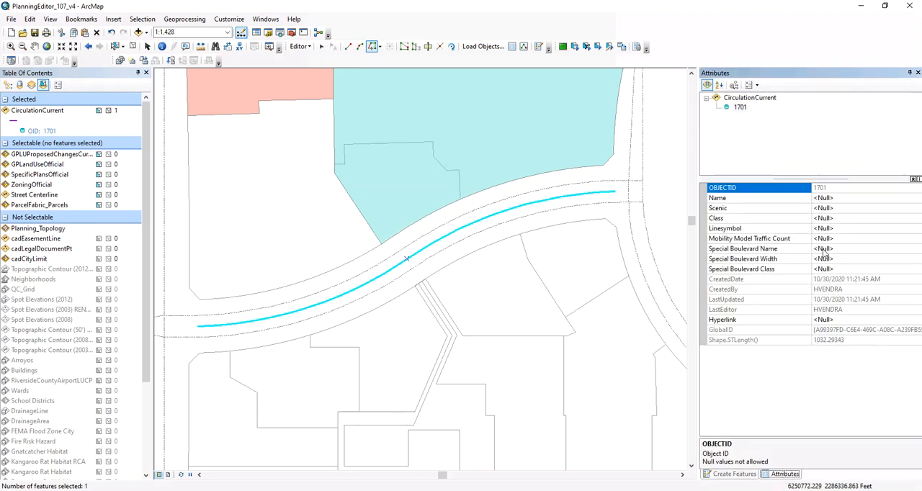
pyautogui.click(834, 222)
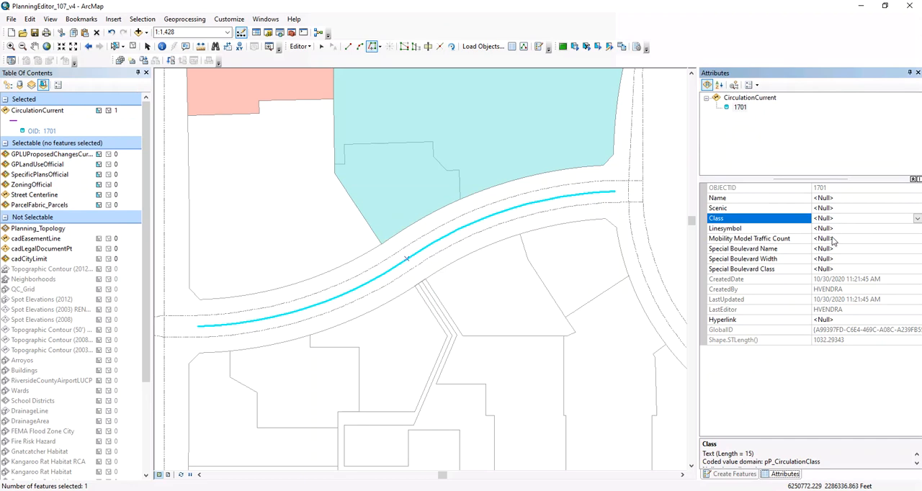
pyautogui.click(752, 240)
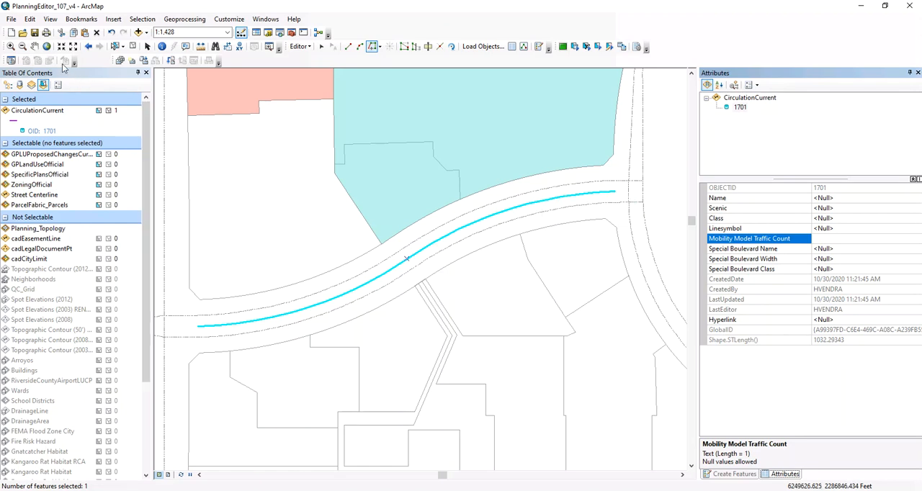
# Step: Review the traced line's position relative to Day St and undo its creation
pyautogui.click(34, 46)
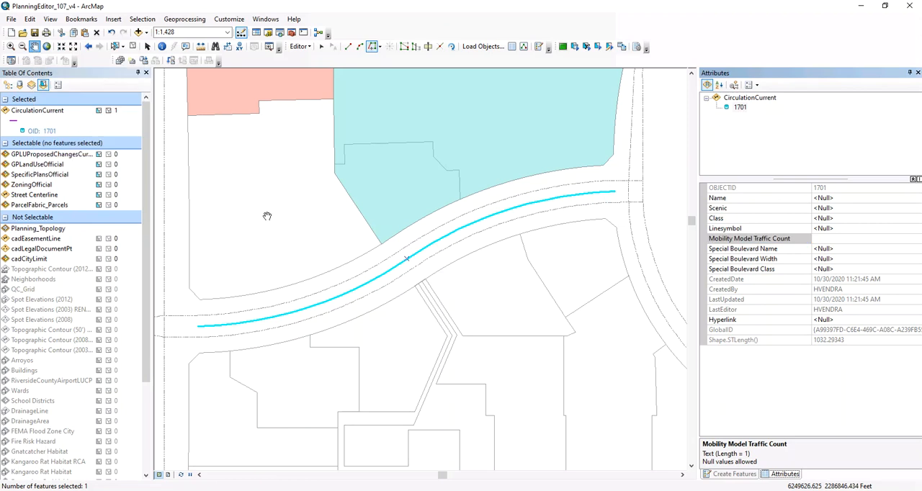
pyautogui.moveTo(212, 200); pyautogui.dragTo(355, 266)
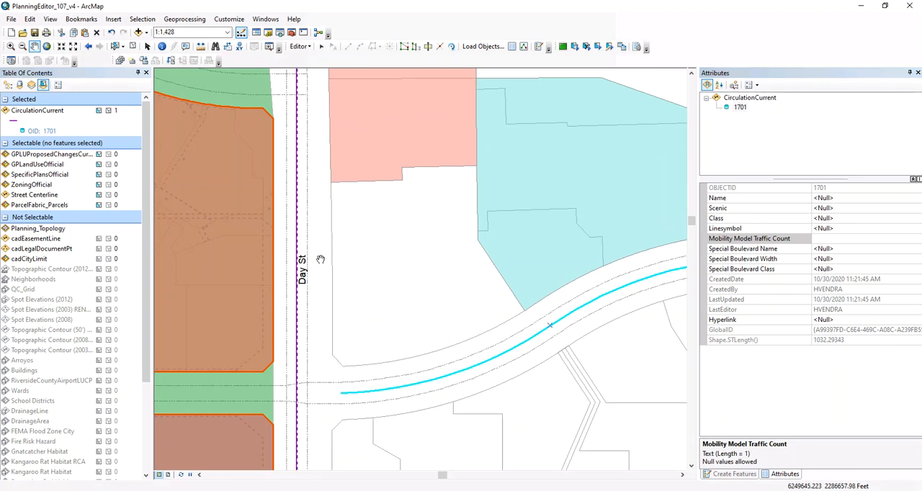
pyautogui.moveTo(395, 398); pyautogui.dragTo(320, 361)
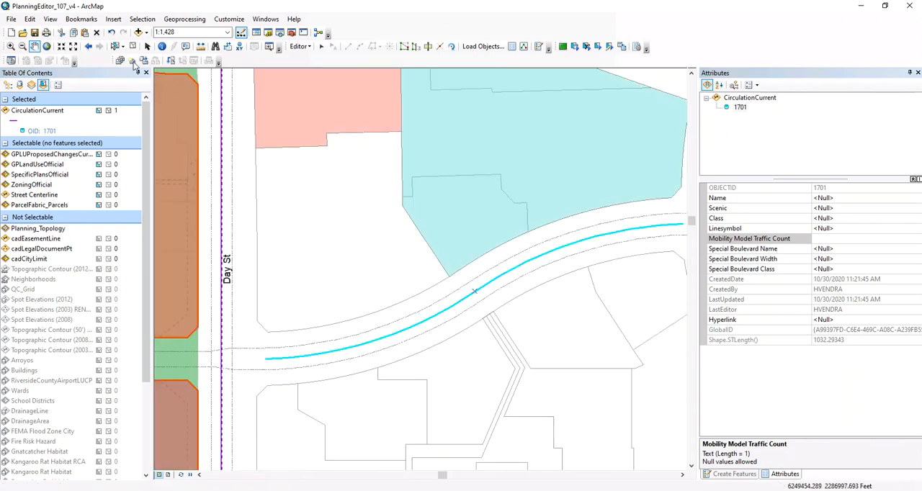
pyautogui.click(112, 32)
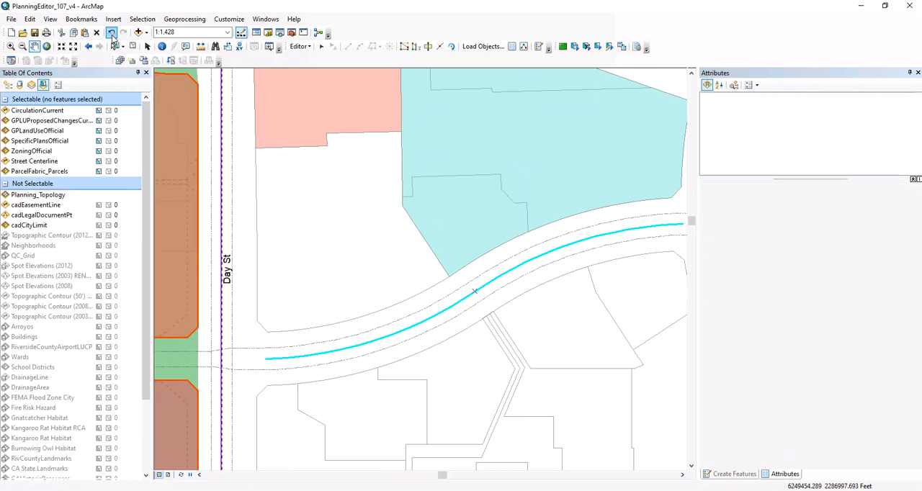
# Step: Create a CirculationCurrent line with Copy Parallel from the southern Campus Pkwy centerline, distance 25, side Left, mitered corners, and select the new line
pyautogui.click(322, 46)
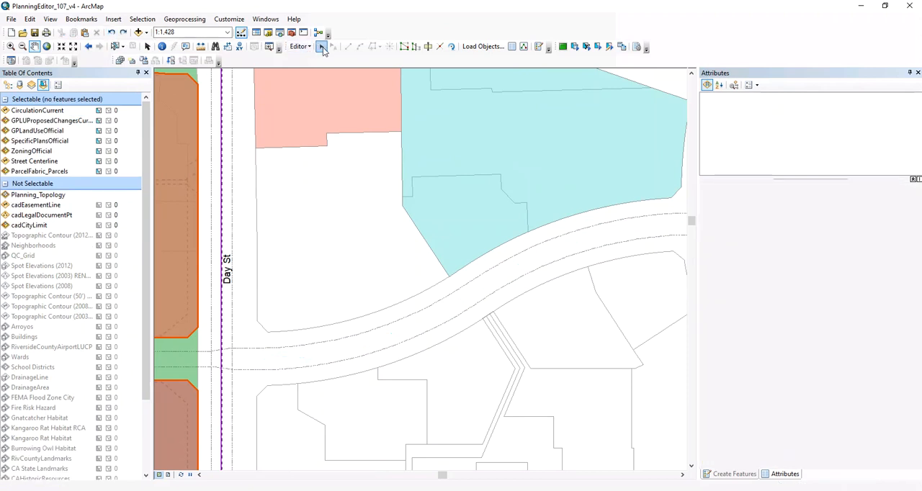
pyautogui.click(406, 343)
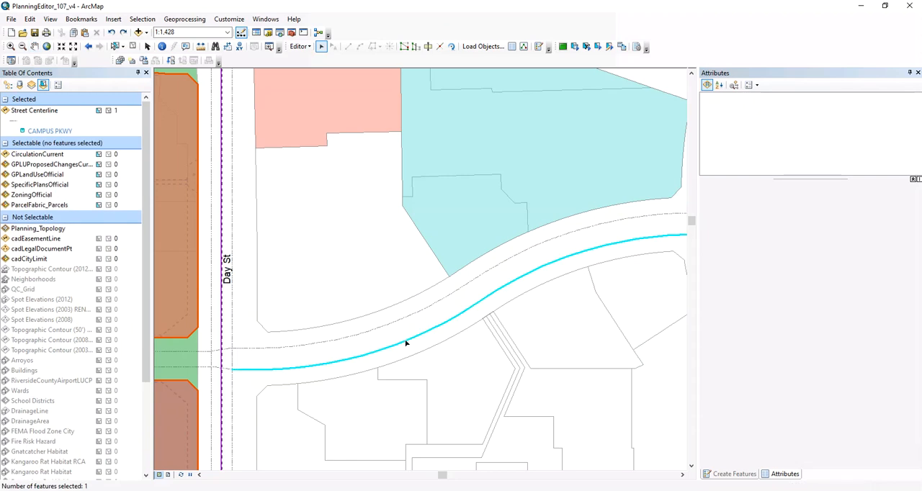
pyautogui.click(296, 47)
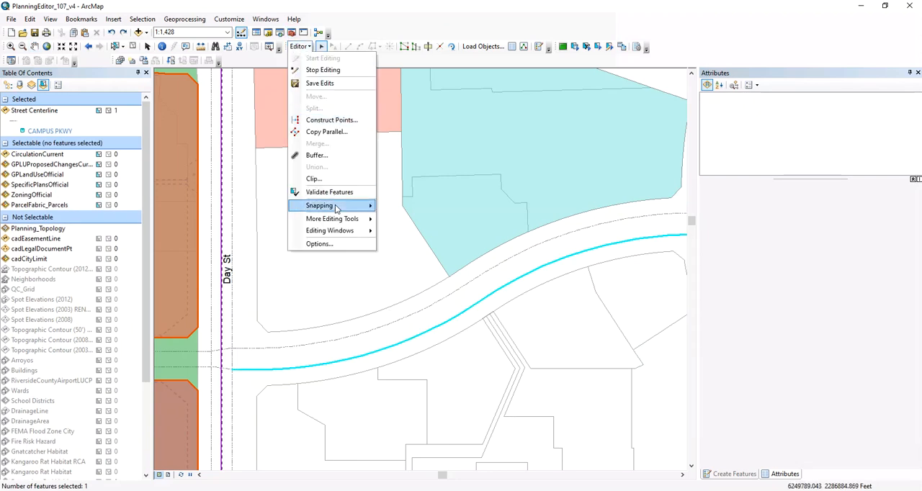
pyautogui.moveTo(335, 209)
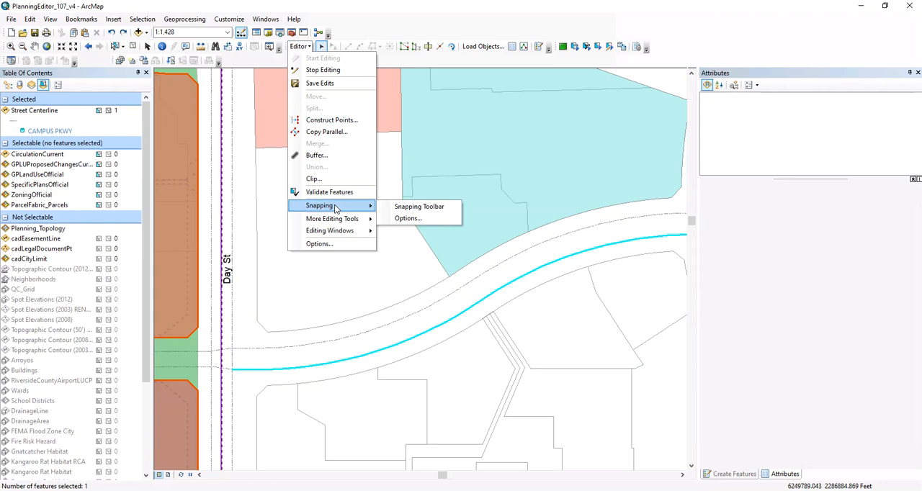
pyautogui.click(321, 132)
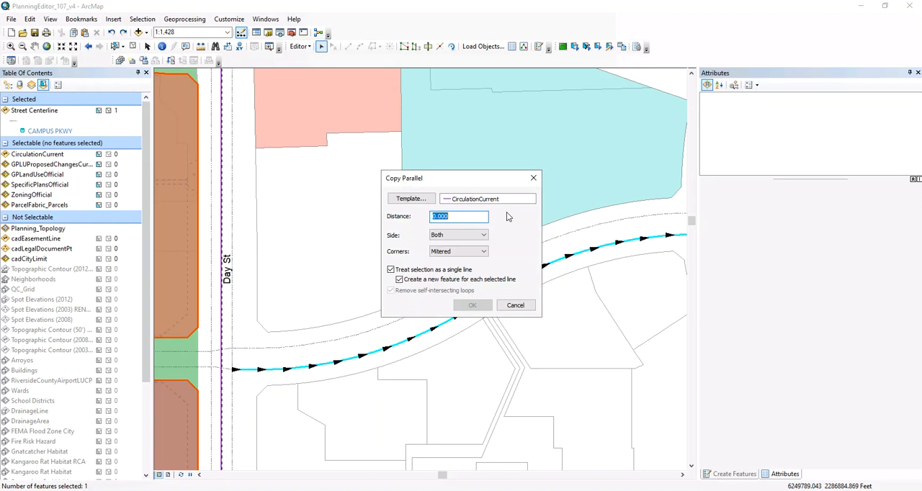
pyautogui.write('25')
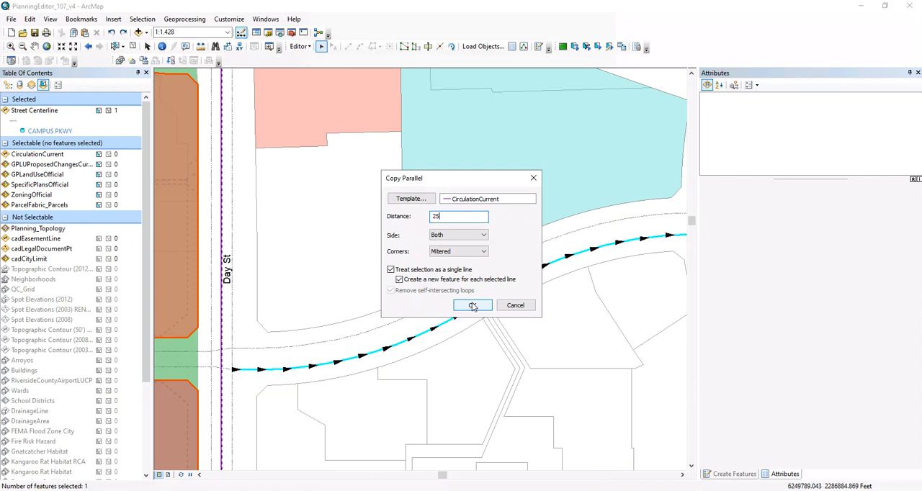
pyautogui.click(480, 235)
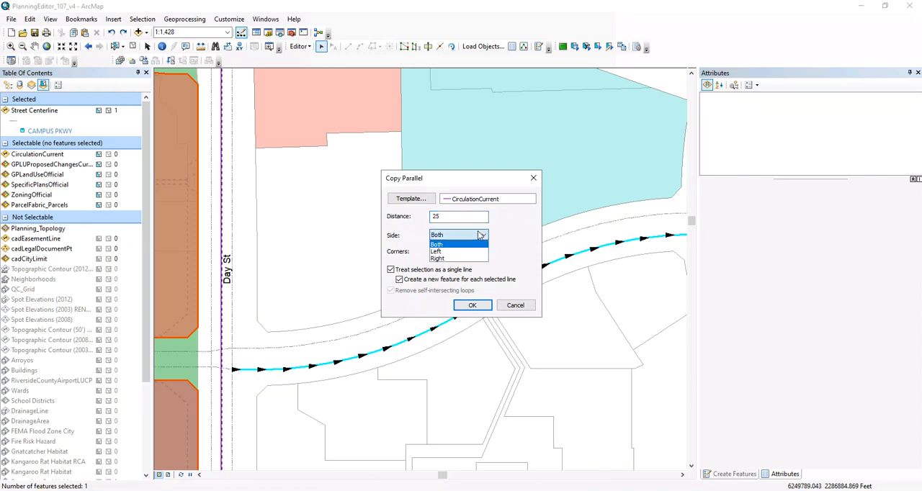
pyautogui.click(453, 252)
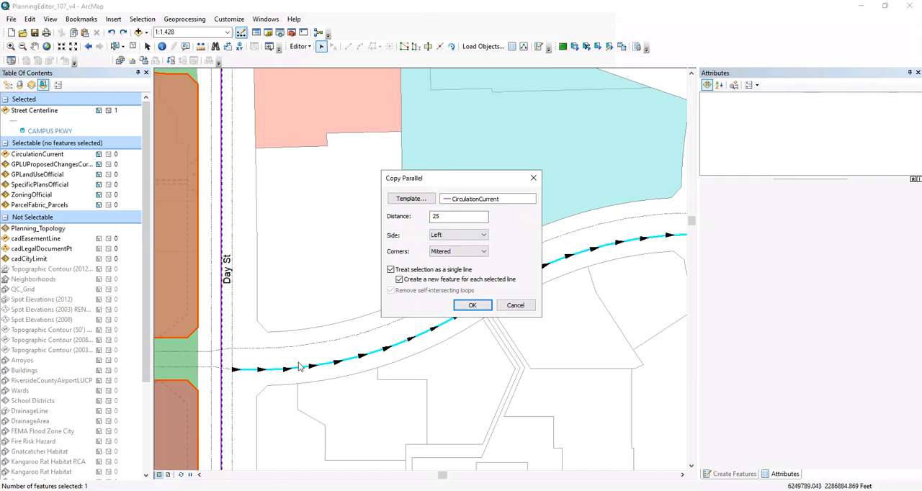
pyautogui.click(473, 307)
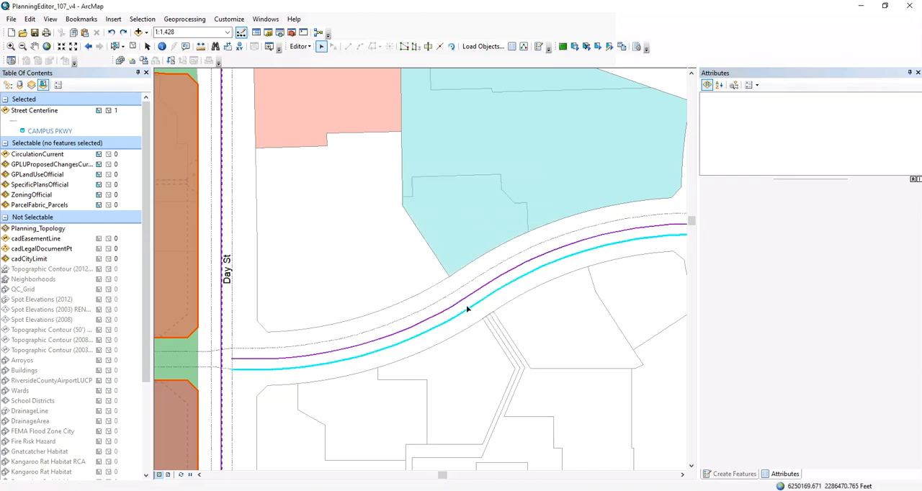
pyautogui.click(529, 263)
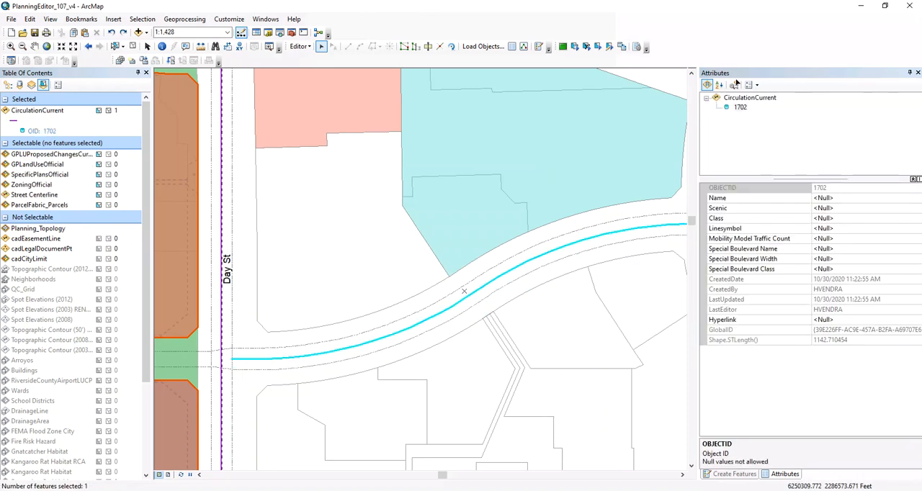